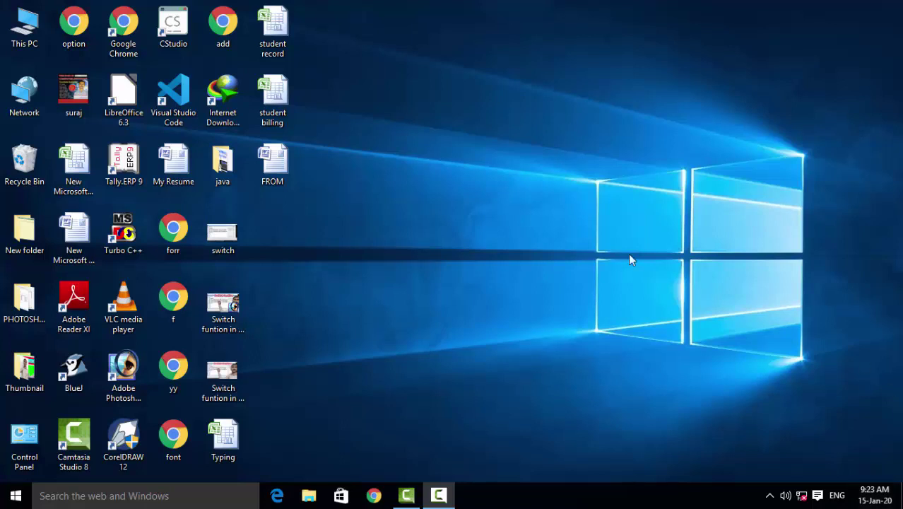
Refresh the Windows 10 desktop three times from its right-click menu.
right_click(407, 104)
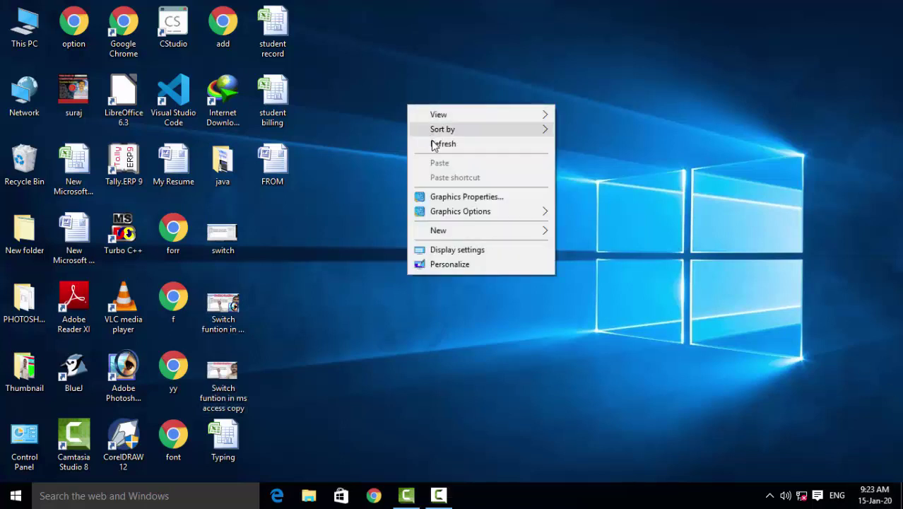
left_click(433, 145)
right_click(433, 145)
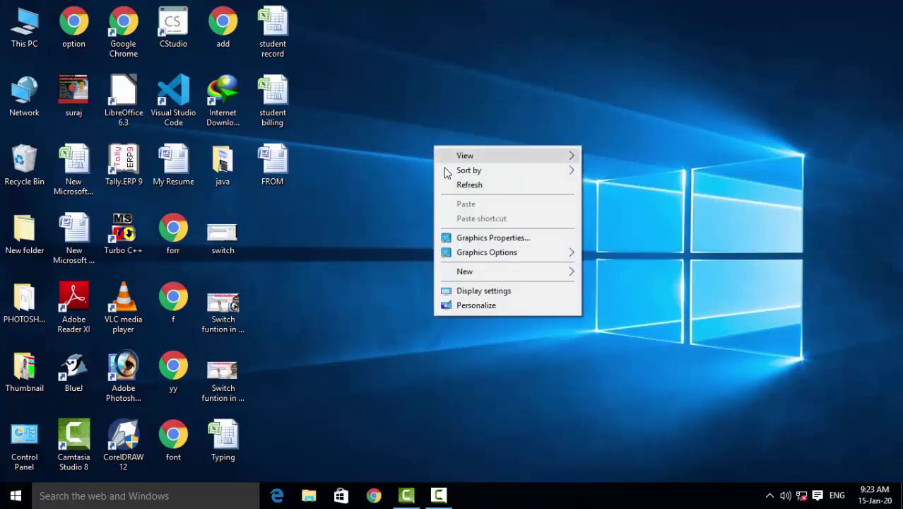
mouse_move(449, 170)
left_click(468, 189)
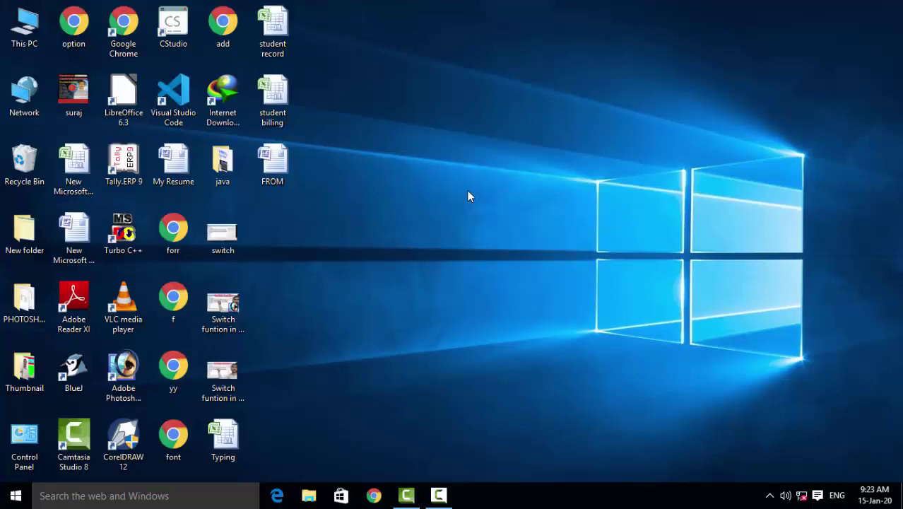
right_click(419, 95)
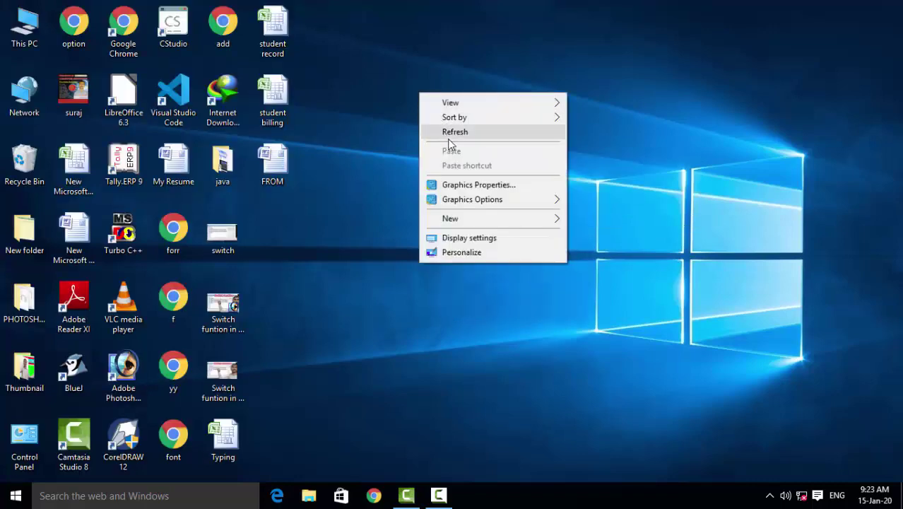
left_click(448, 135)
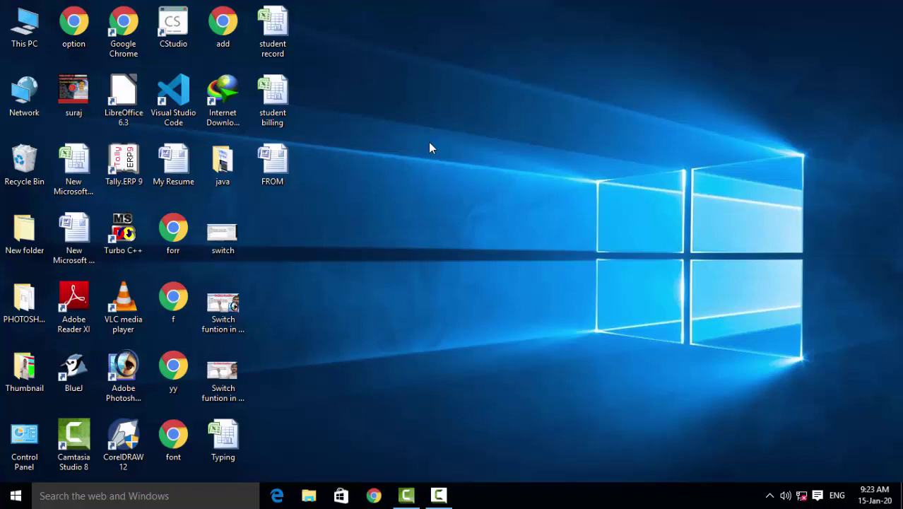
Launch Access 2007 from the Start menu and create the blank database Database46.
key("super")
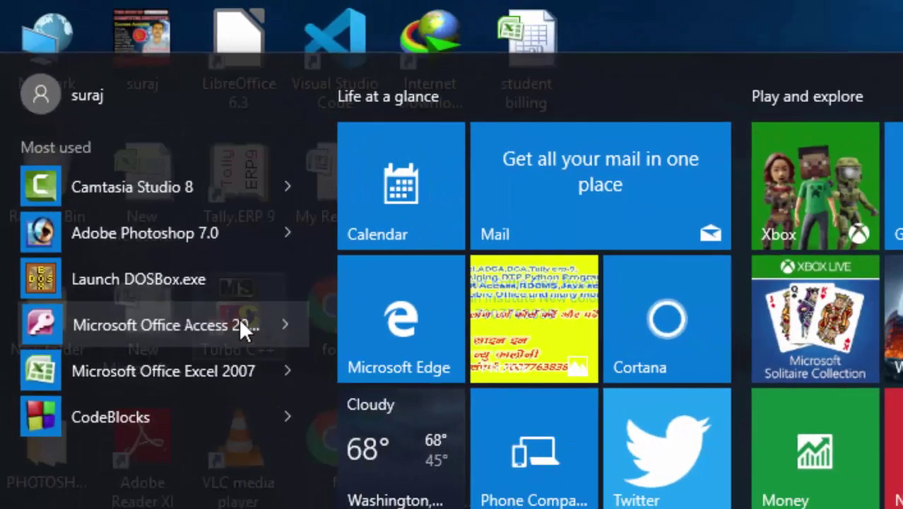
left_click(240, 320)
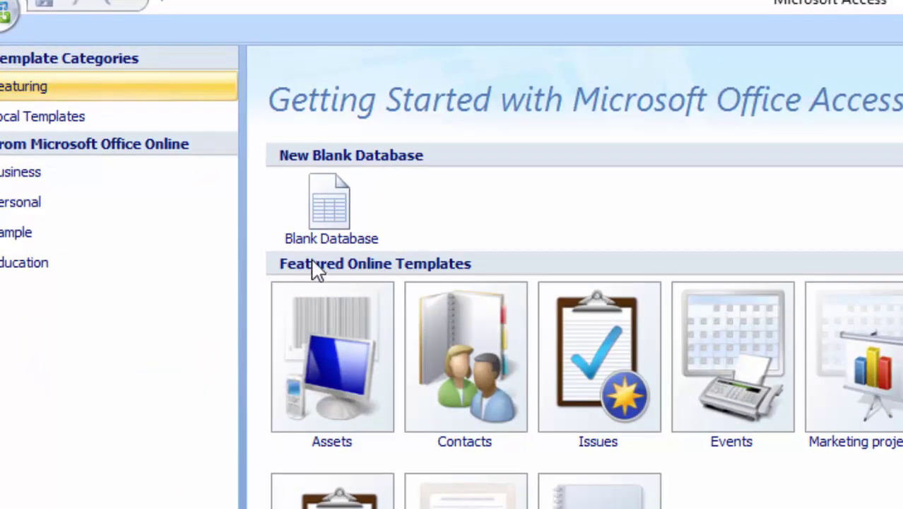
left_click(325, 239)
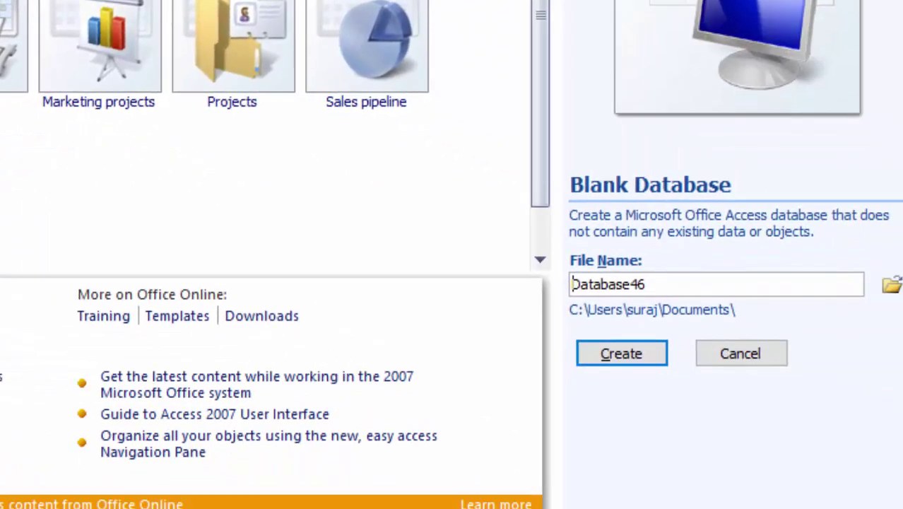
left_click(596, 363)
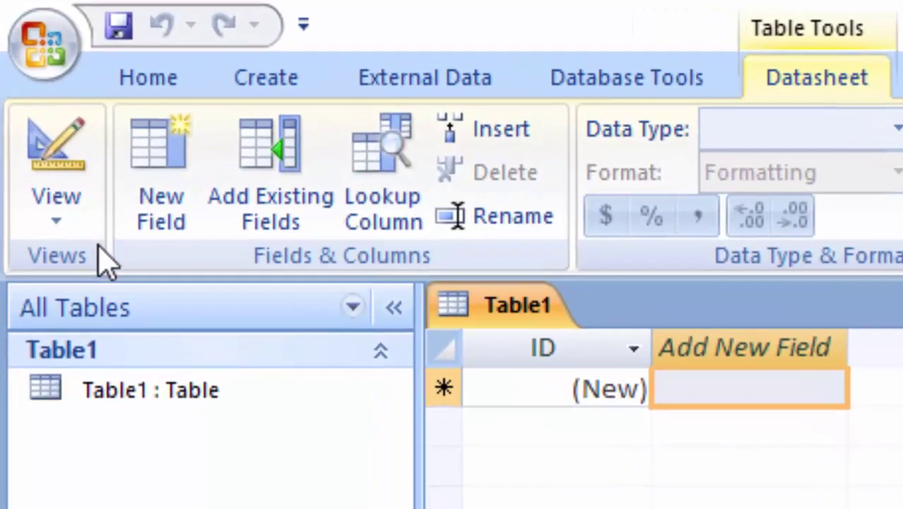
Close the default Table1 unsaved, leaving an empty workspace.
left_click(33, 127)
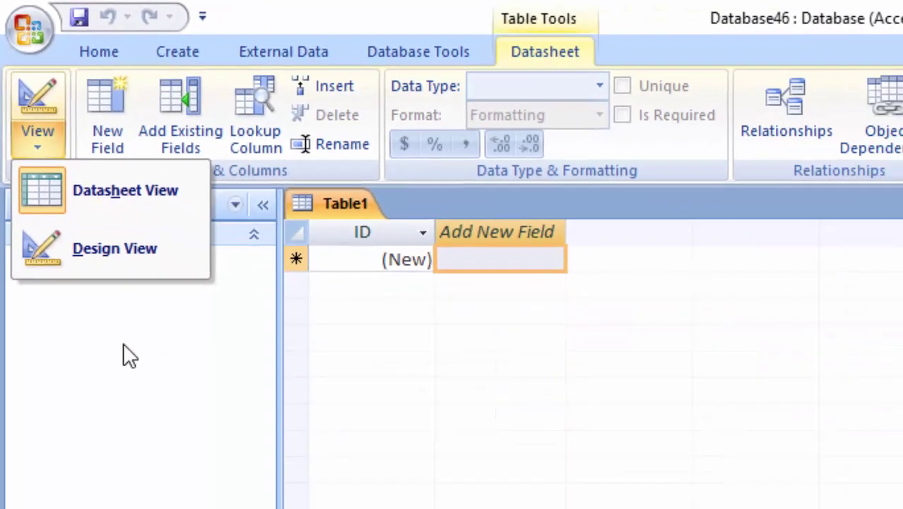
left_click(64, 178)
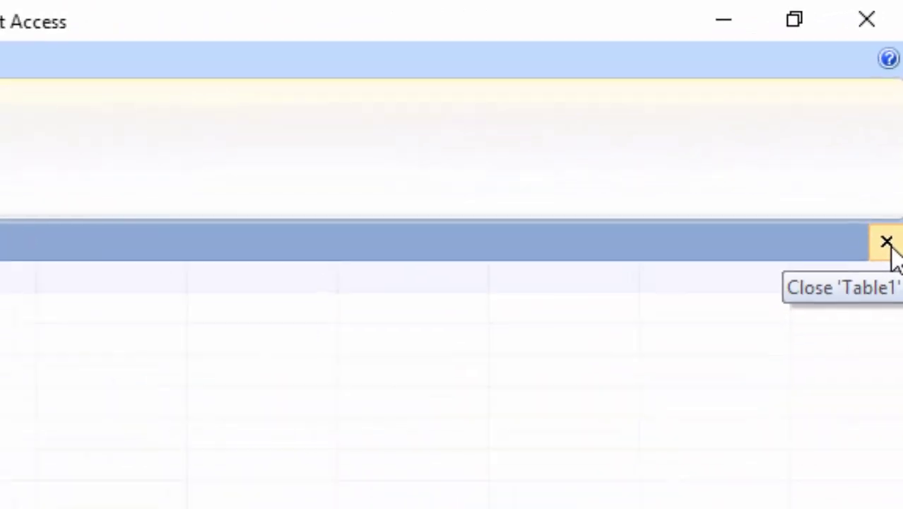
left_click(892, 295)
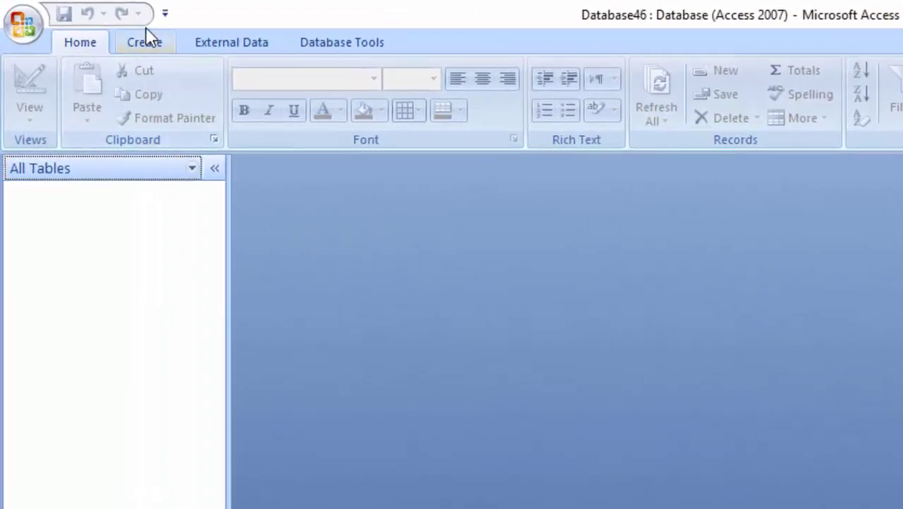
Open a new Query1 in Design view and close Show Table without adding tables.
left_click(145, 40)
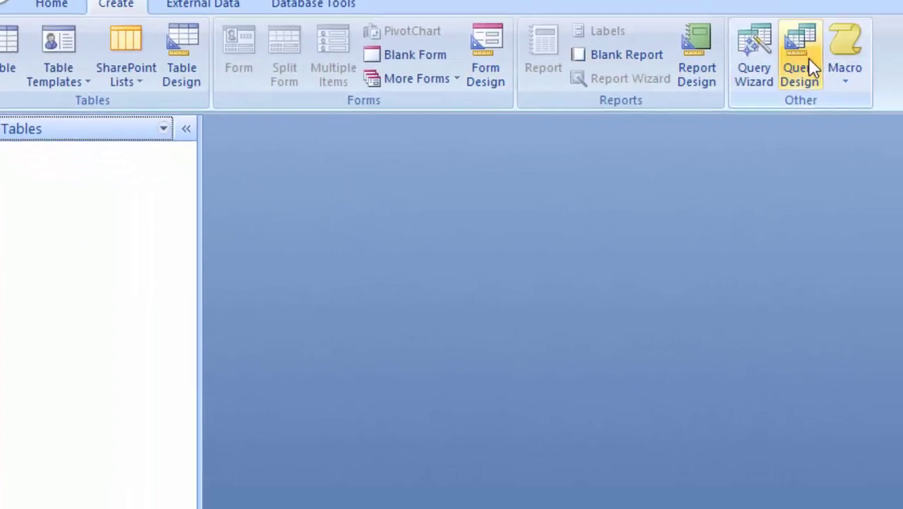
left_click(828, 104)
left_click_drag(677, 337, 637, 171)
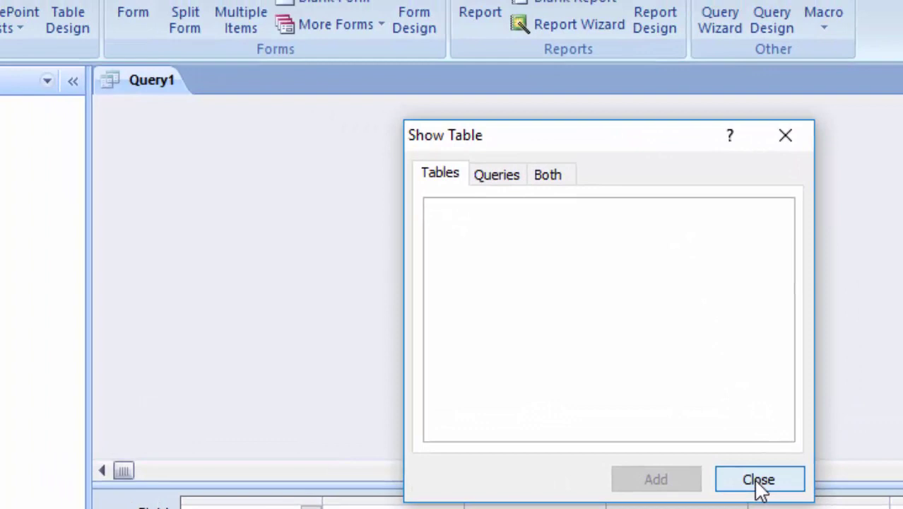
left_click(695, 439)
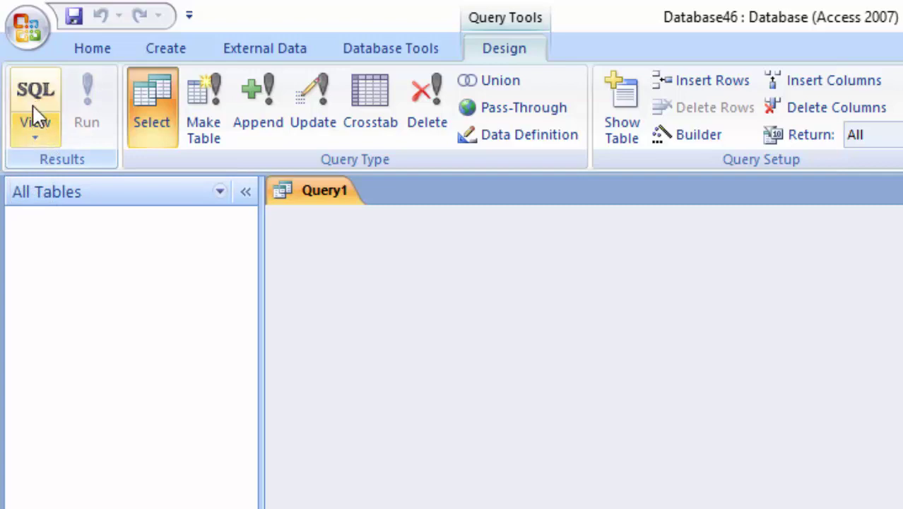
Switch Query1 to SQL View and delete the default 'SELECT;' text.
left_click(32, 136)
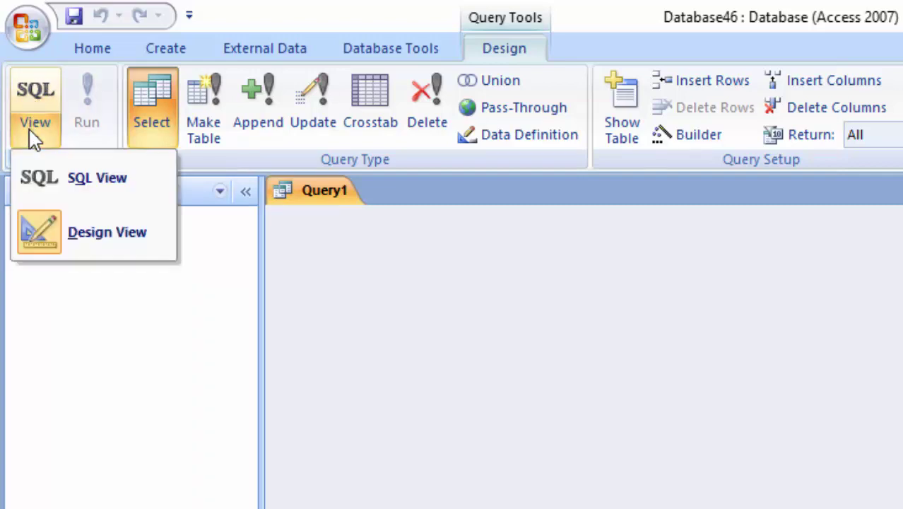
left_click(46, 171)
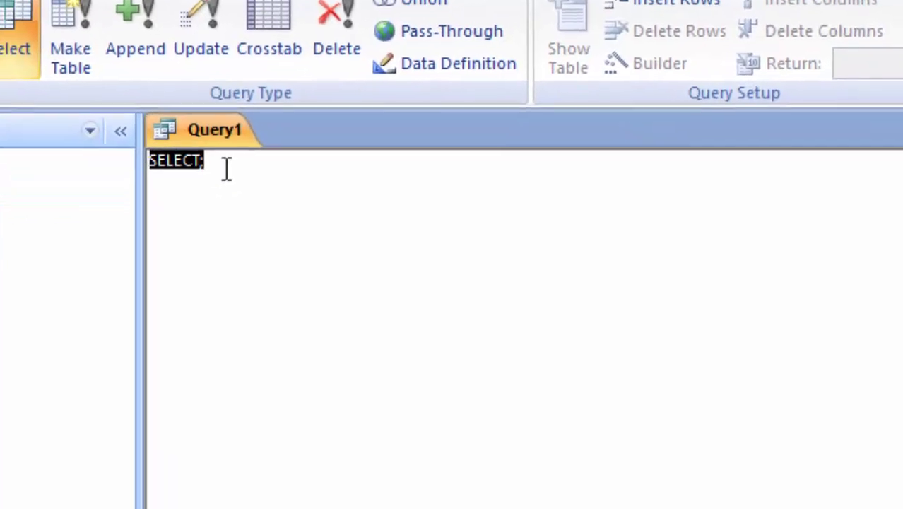
left_click_drag(172, 140, 66, 137)
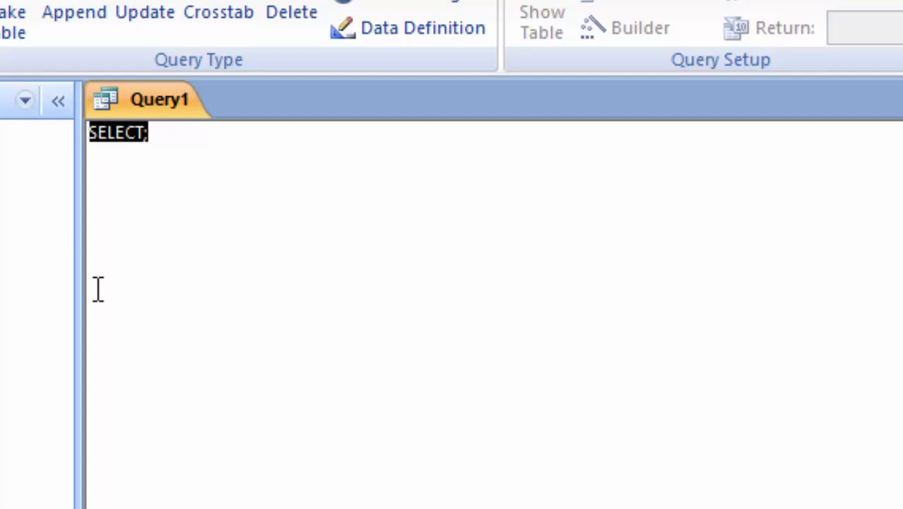
key("Delete")
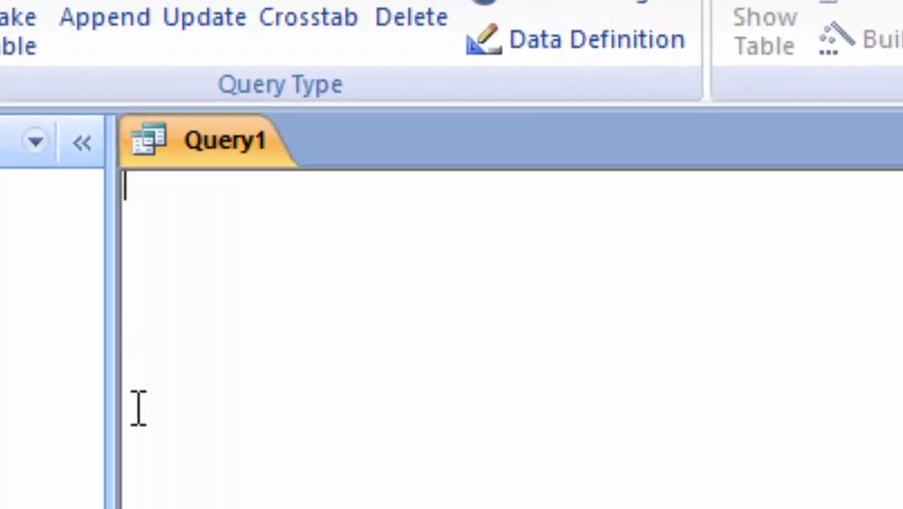
Type 'Create Table Student Record' with an opening '(' on the next line.
type("Cre")
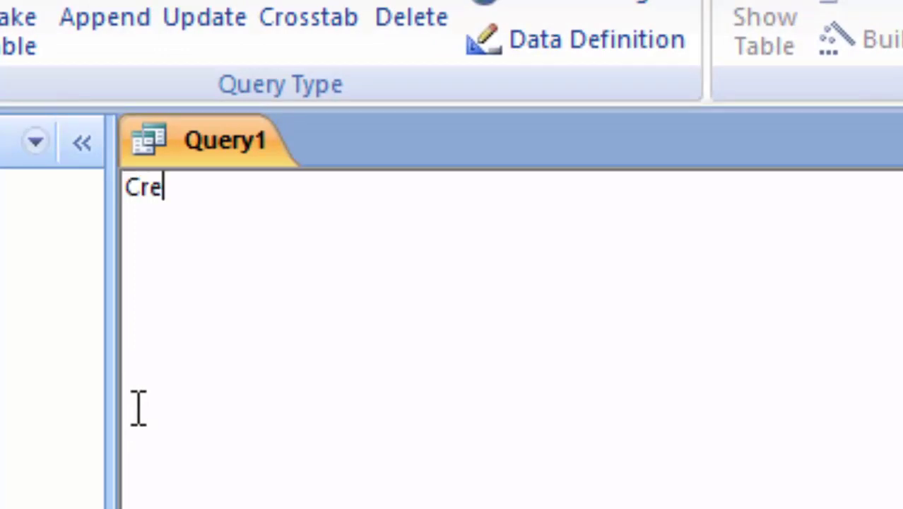
type("ate")
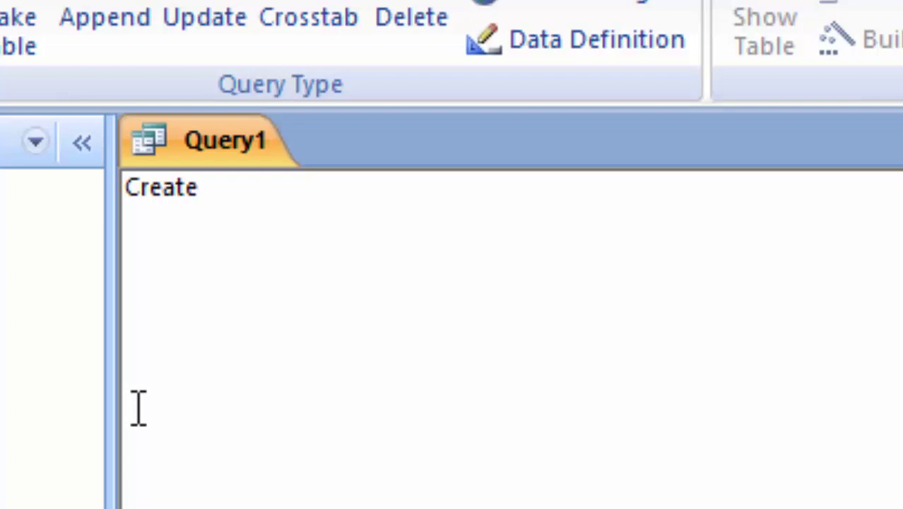
type(" Tabl")
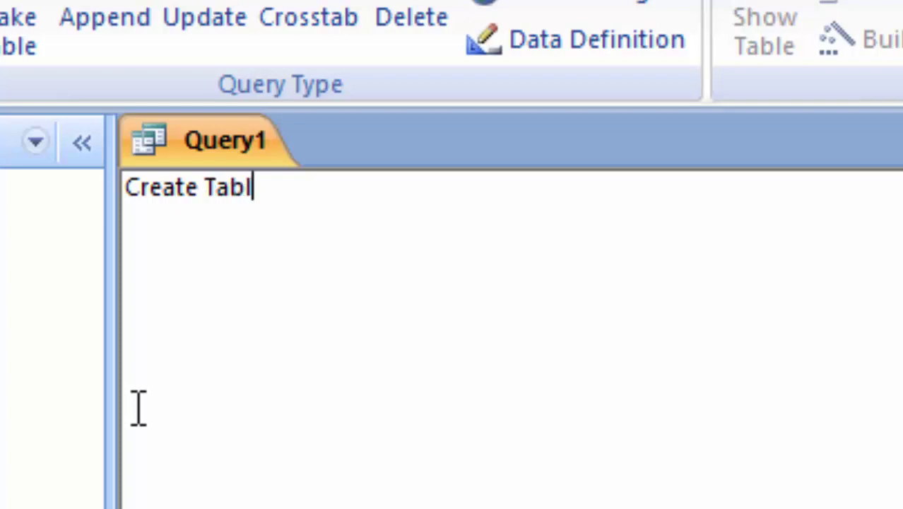
type("e")
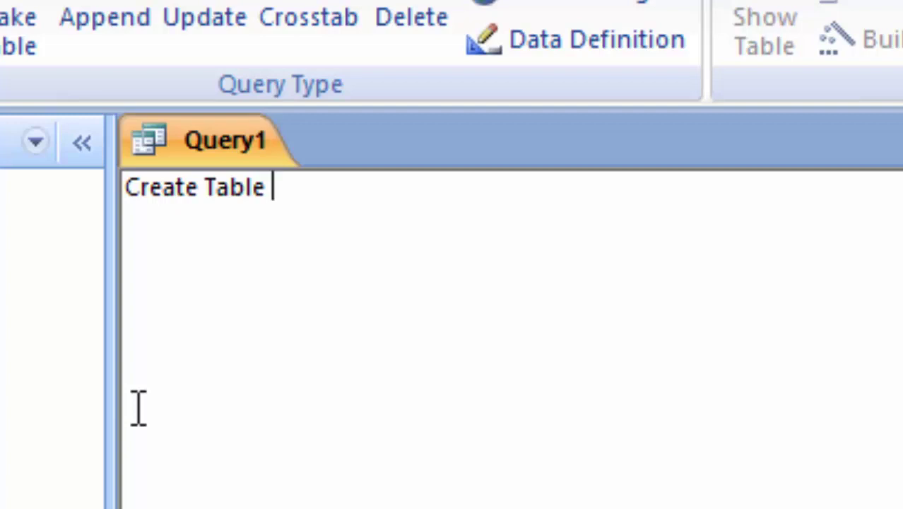
type(" Mar")
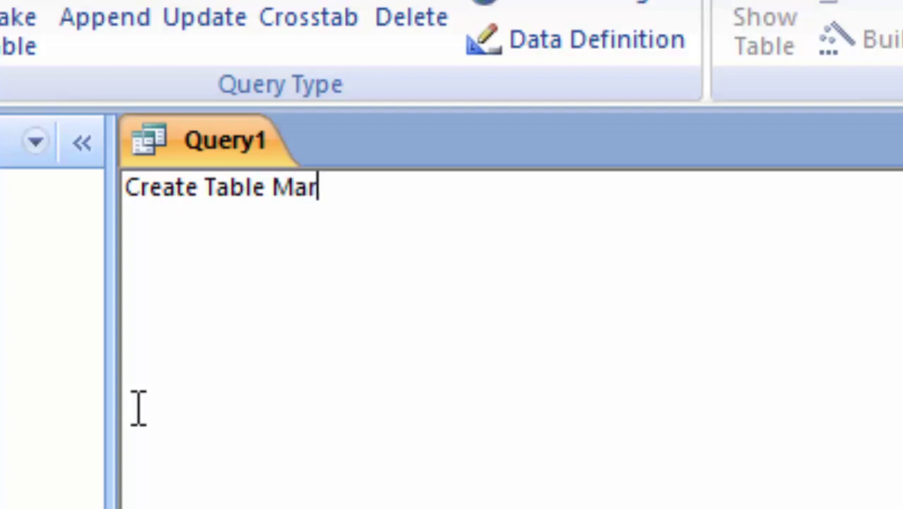
key("BackSpace")
key("BackSpace")
key("BackSpace")
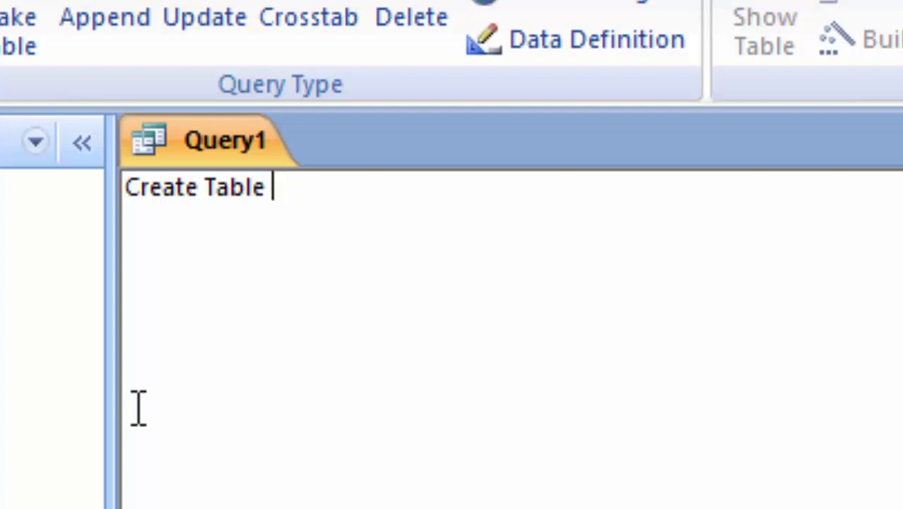
type("Stu")
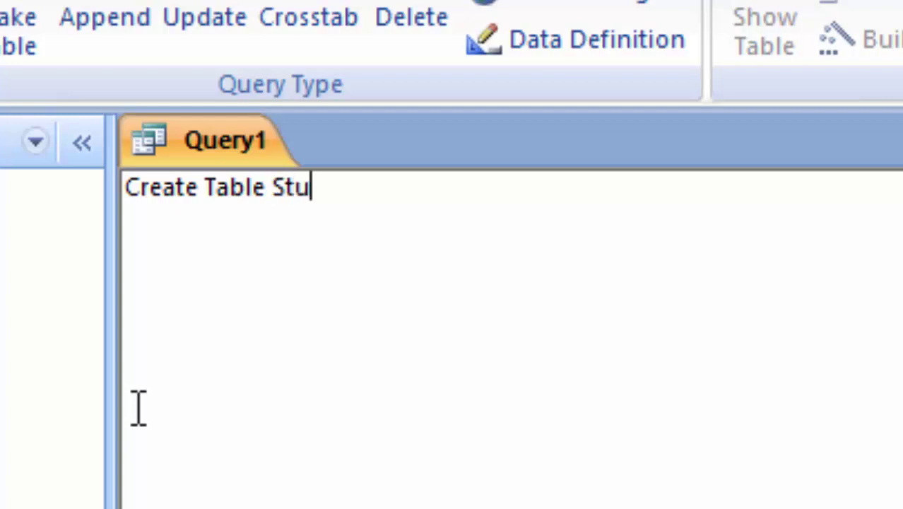
type("dent ")
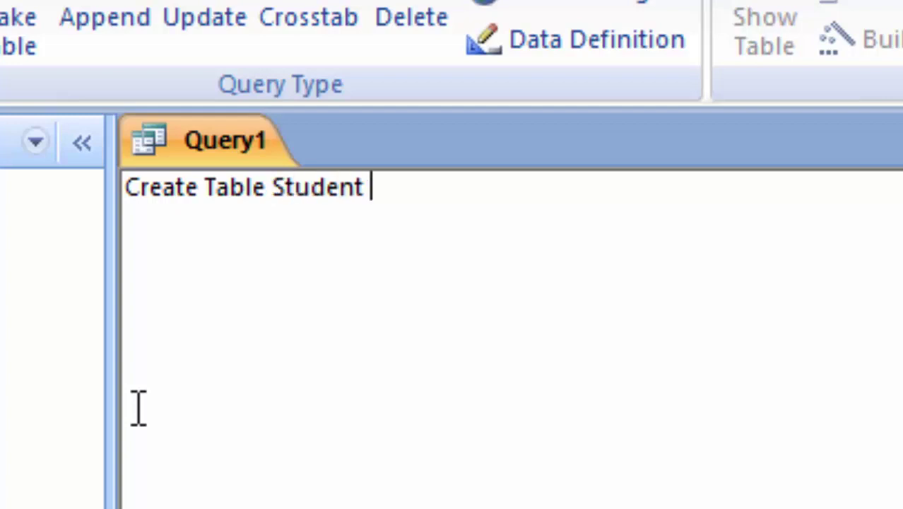
type("Recor")
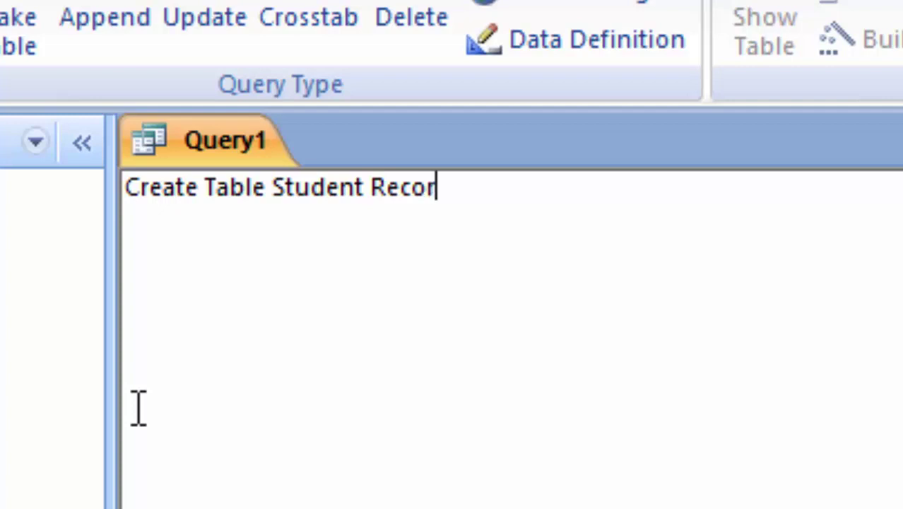
type("d")
key("Return")
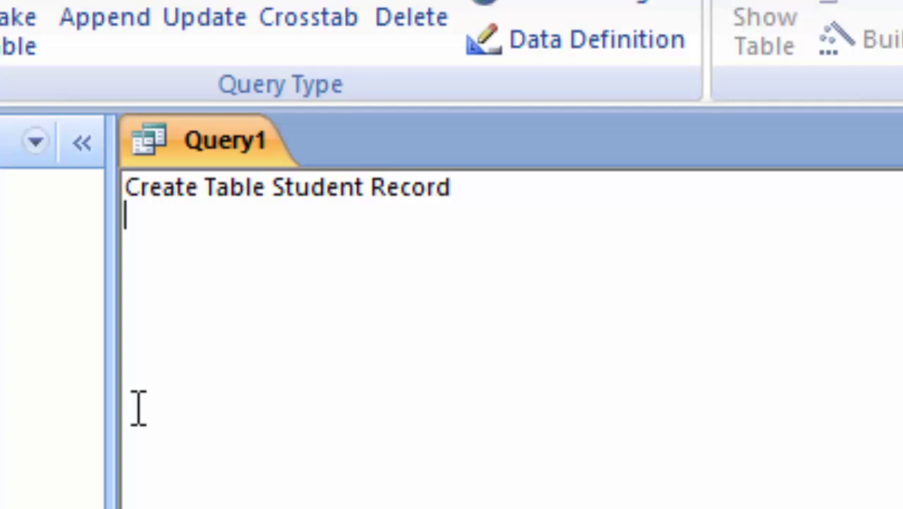
type("(")
Enter the first column line 'Stu_Id int not null primary key,' and fix its typos.
key("Return")
type("Stu")
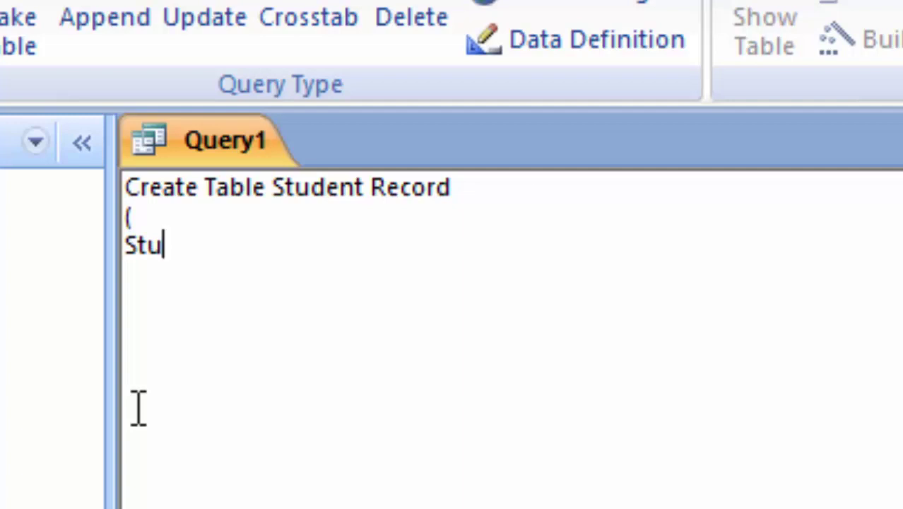
type("_")
type("id")
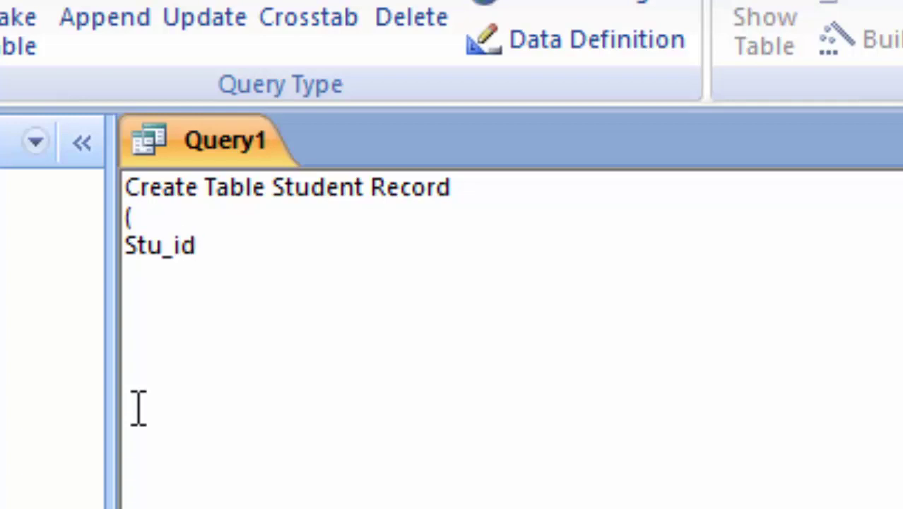
key("BackSpace")
key("BackSpace")
type("I")
type("d")
type(" i")
type("nt")
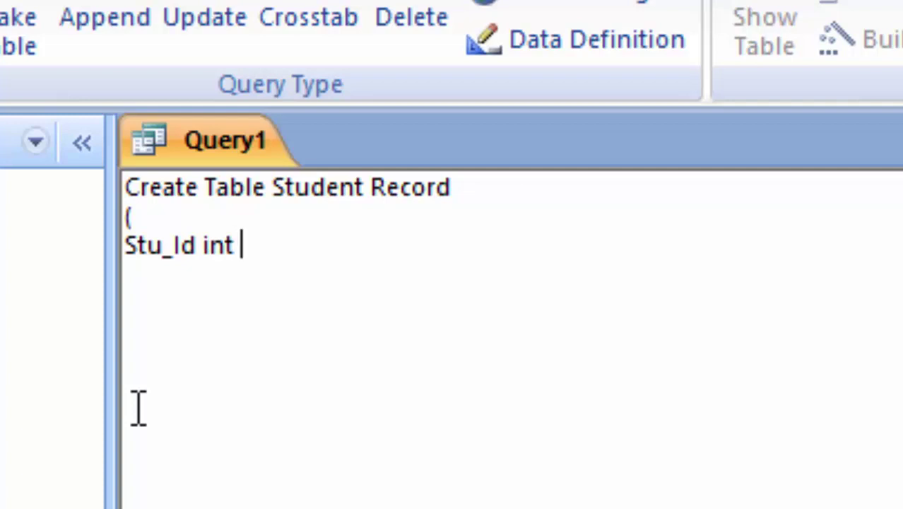
type(" not")
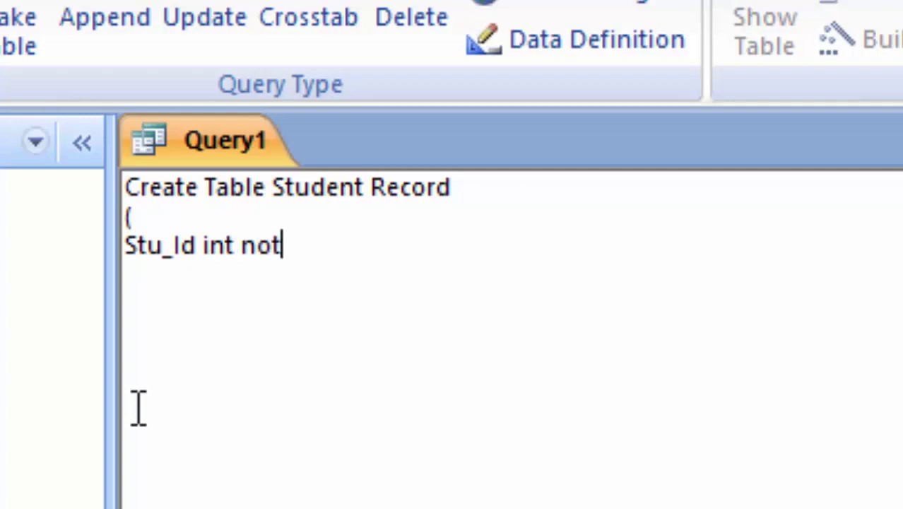
type(" nul")
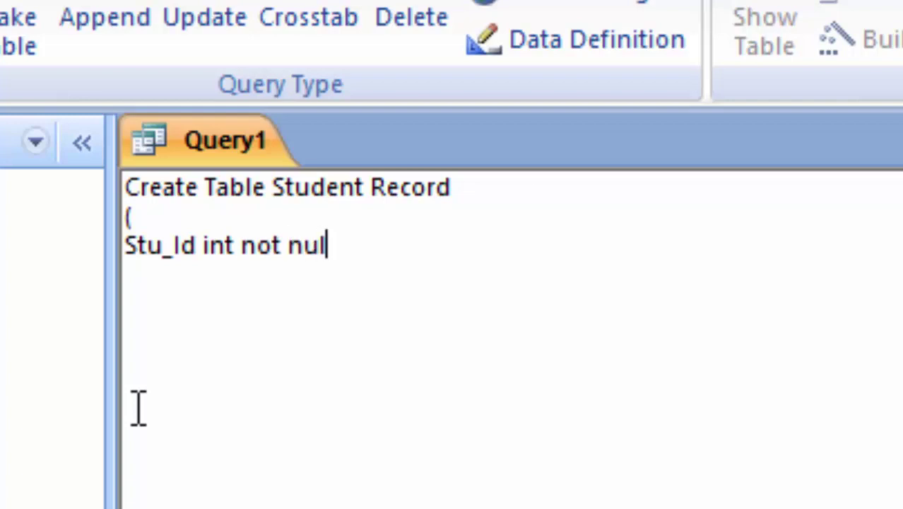
type("l")
type(" P")
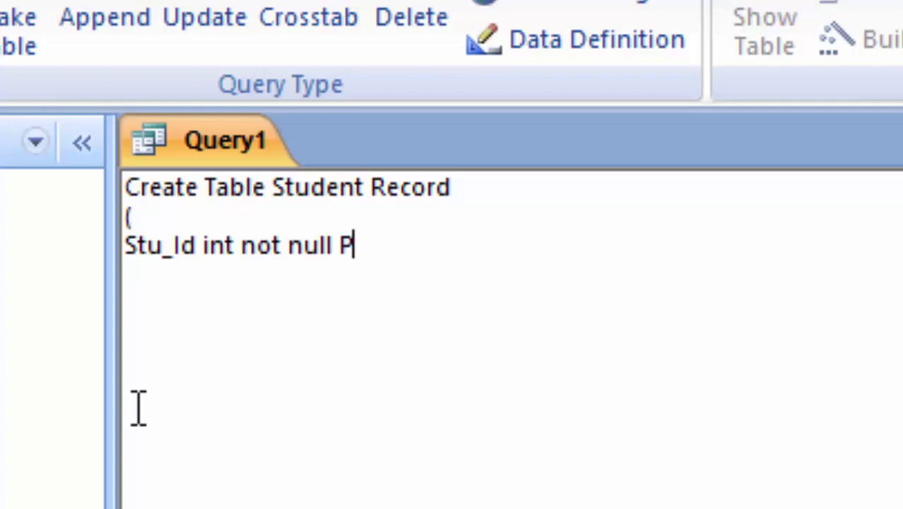
type("rimary key")
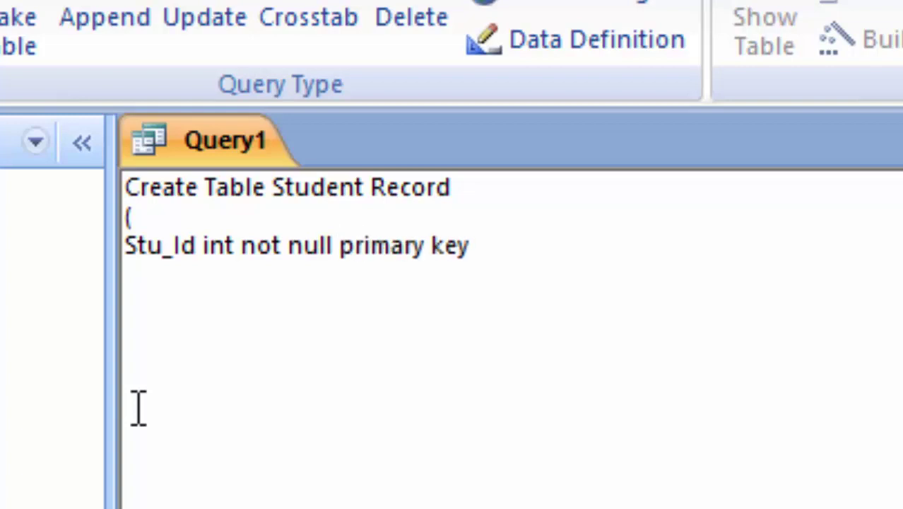
type(",")
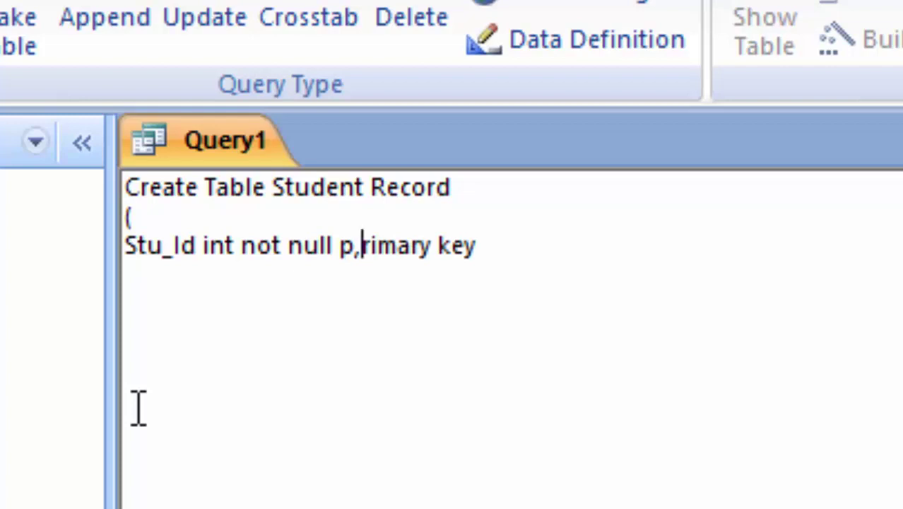
key("BackSpace")
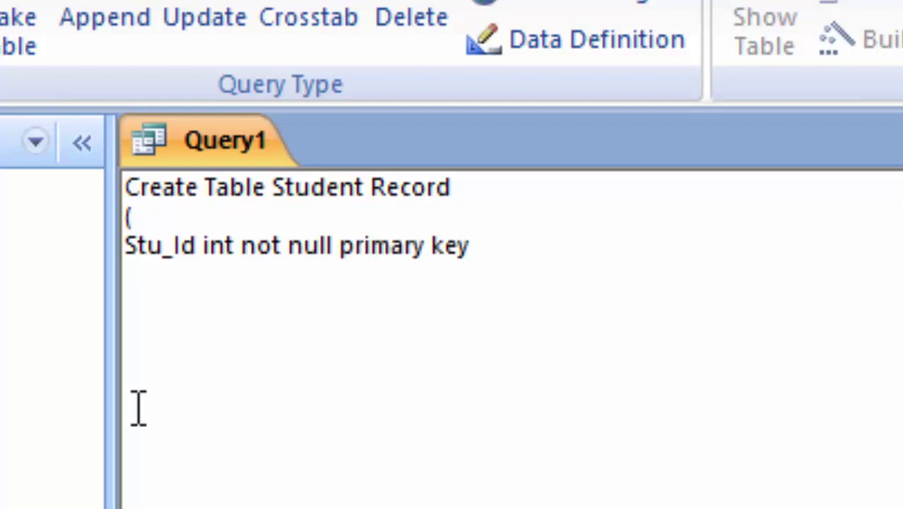
key("Right")
key("Right")
key("Right")
key("Right")
key("Right")
key("Right")
key("Right")
type(",")
key("Return")
Add the line 'LastName varchar(30),', correcting the length from 50 to 30.
type("L")
type("ast")
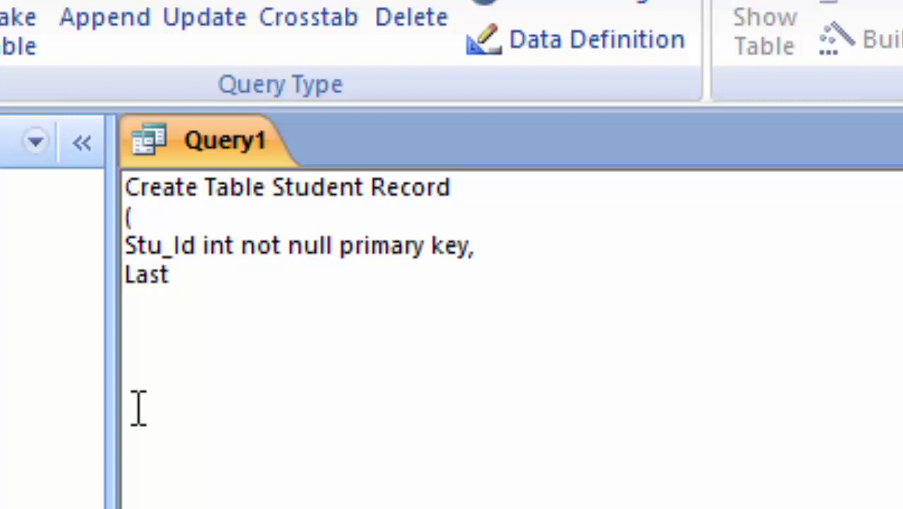
type("Na")
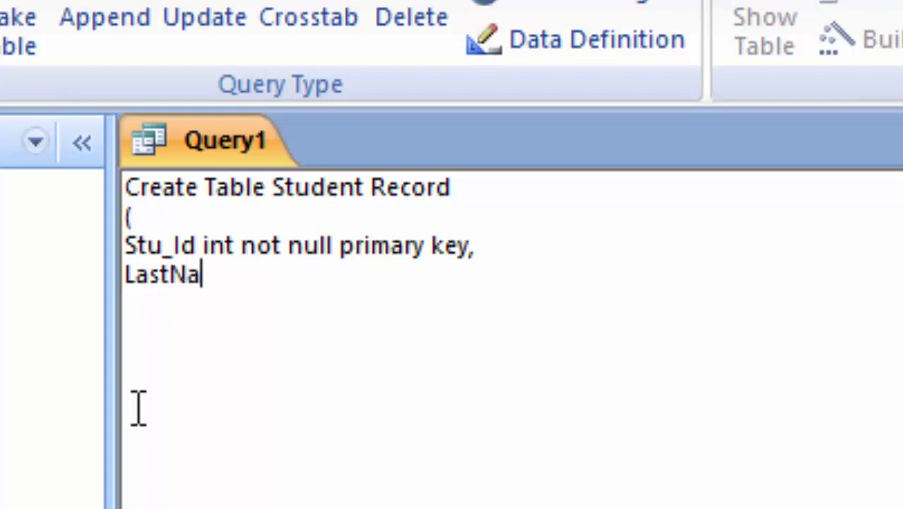
type("me")
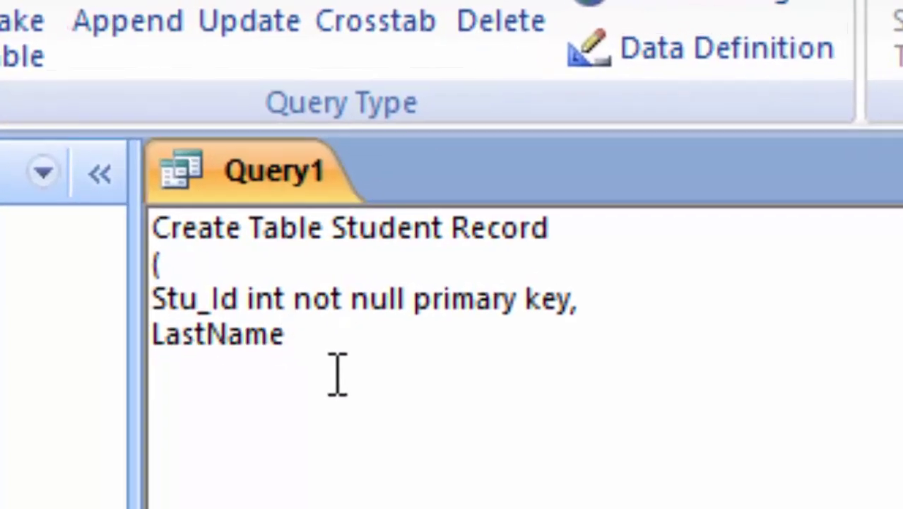
type("va")
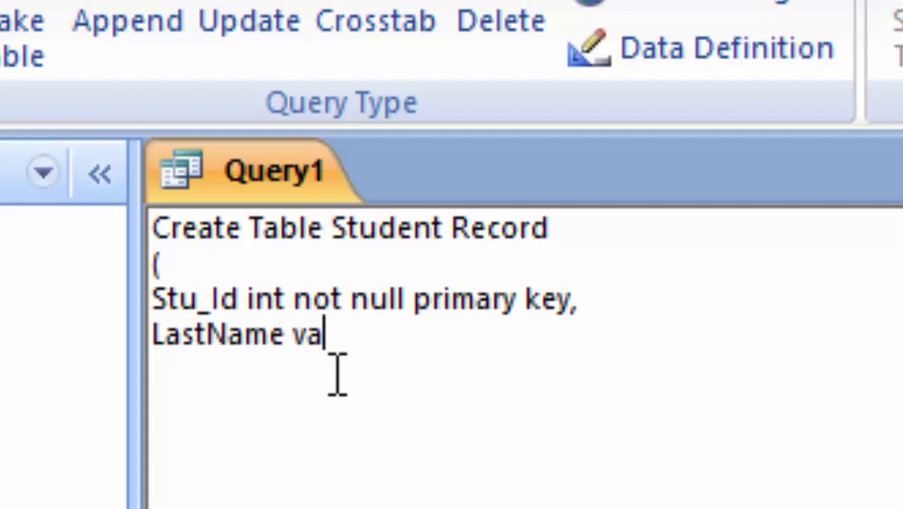
type("rchar")
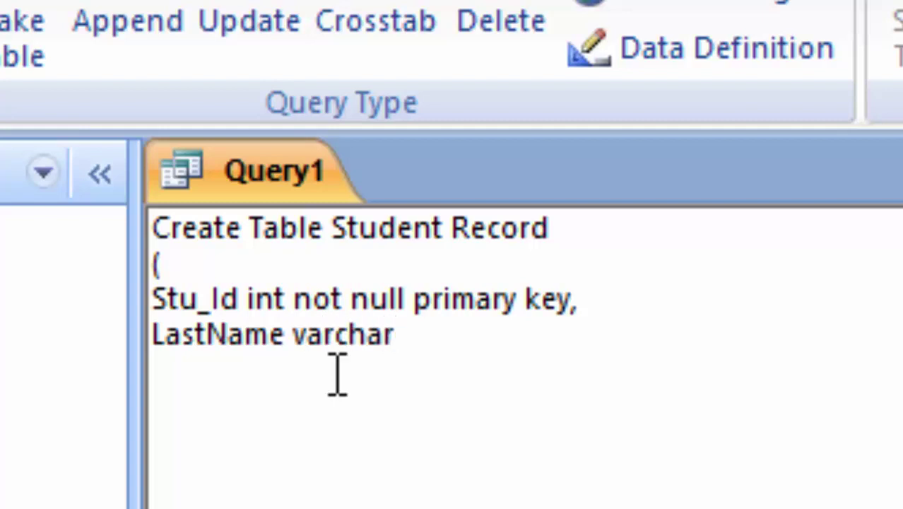
type("(")
type("5")
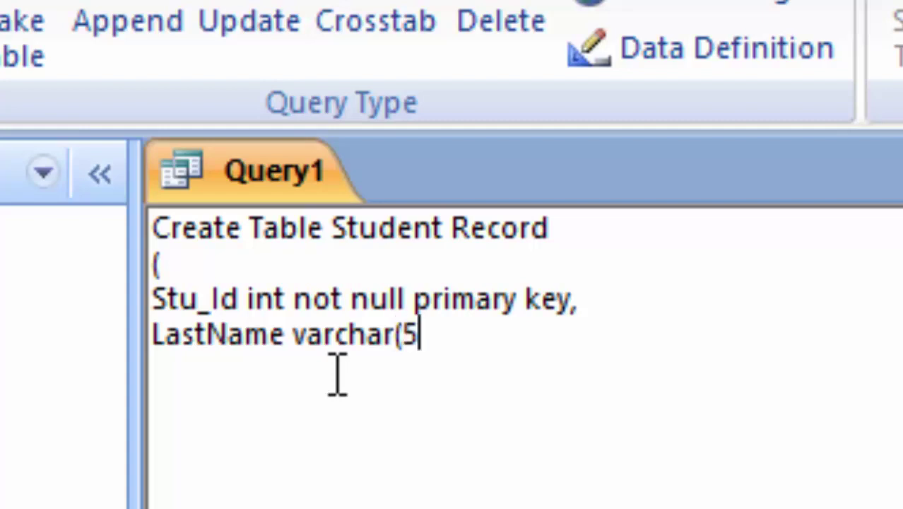
type("0")
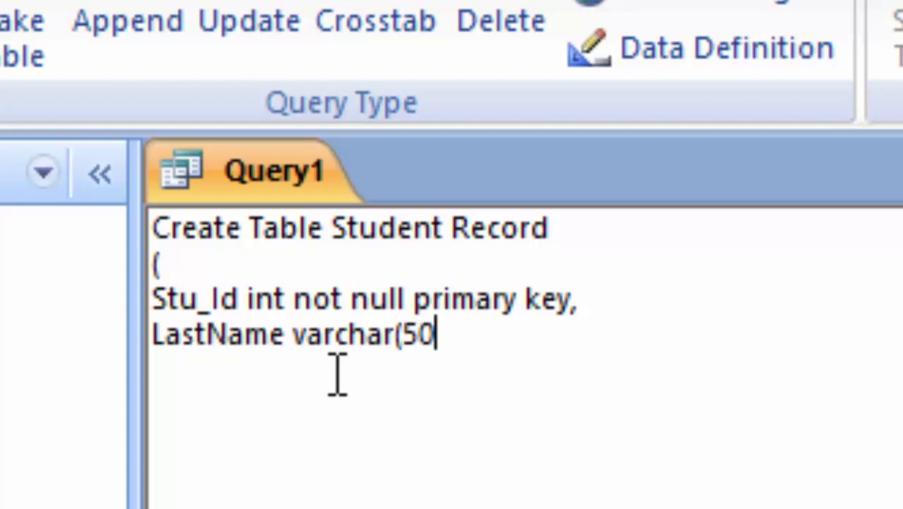
key("BackSpace")
key("BackSpace")
type("3")
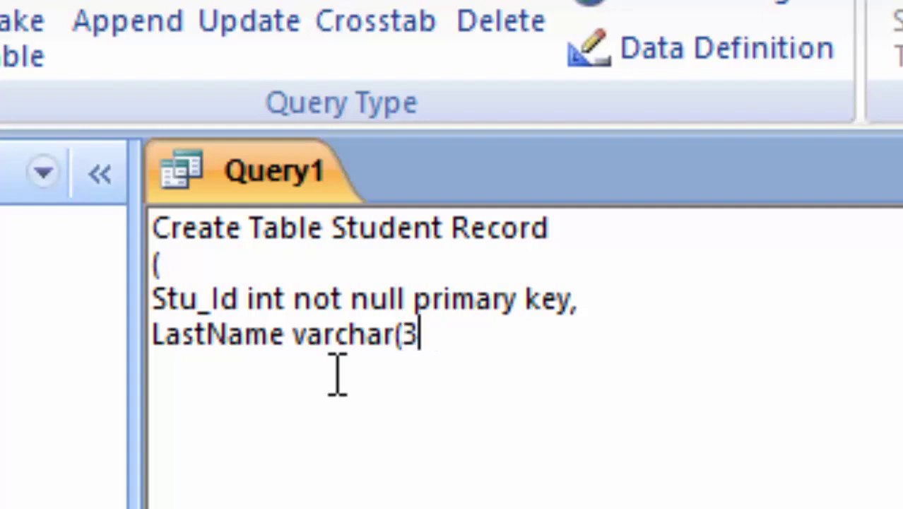
type("0)")
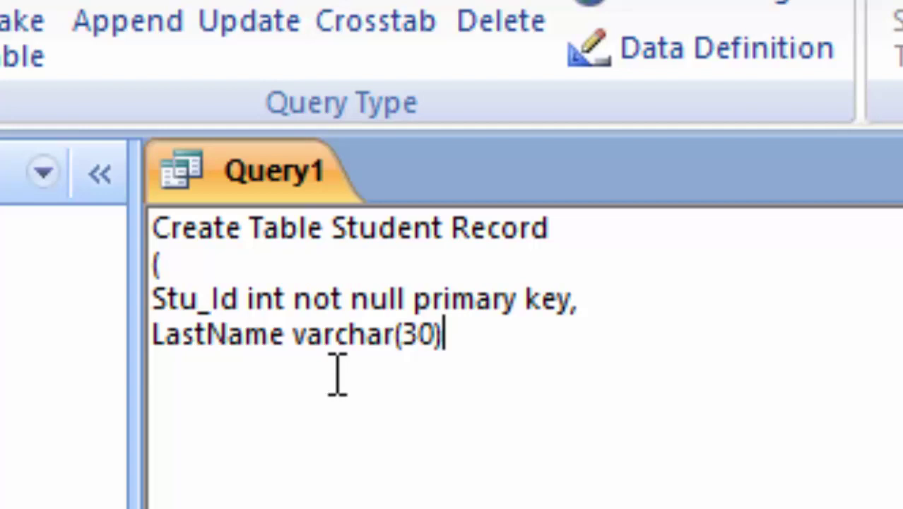
type(",")
key("Return")
Add the column lines 'FirstName varchar(30),' and 'Address varchar(255),'.
type("Fir")
type("s")
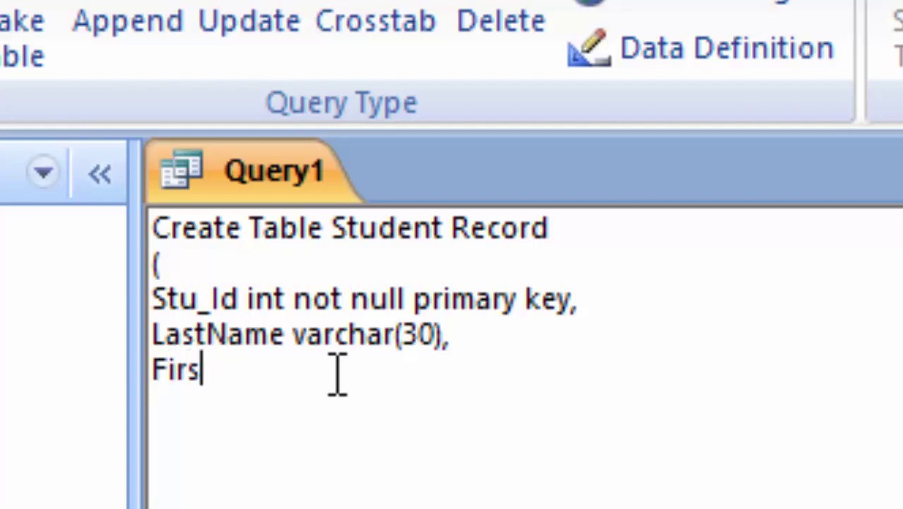
type("t")
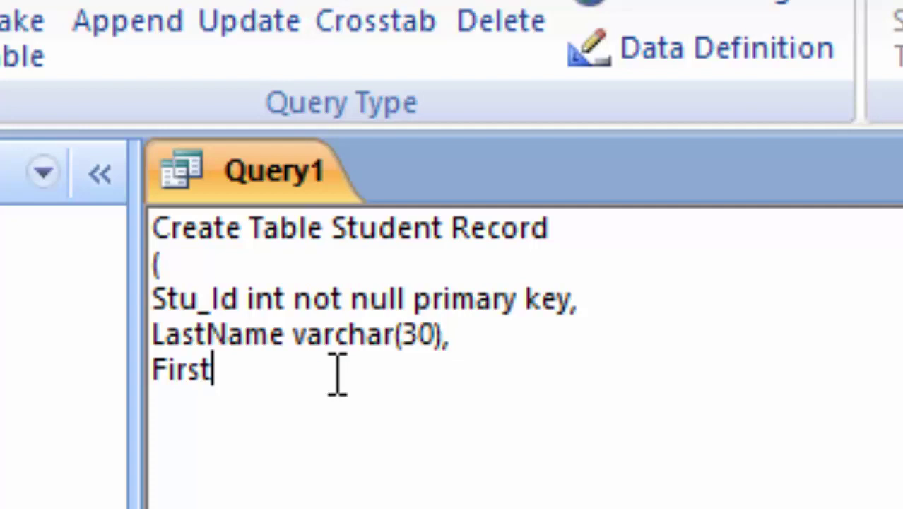
type("N")
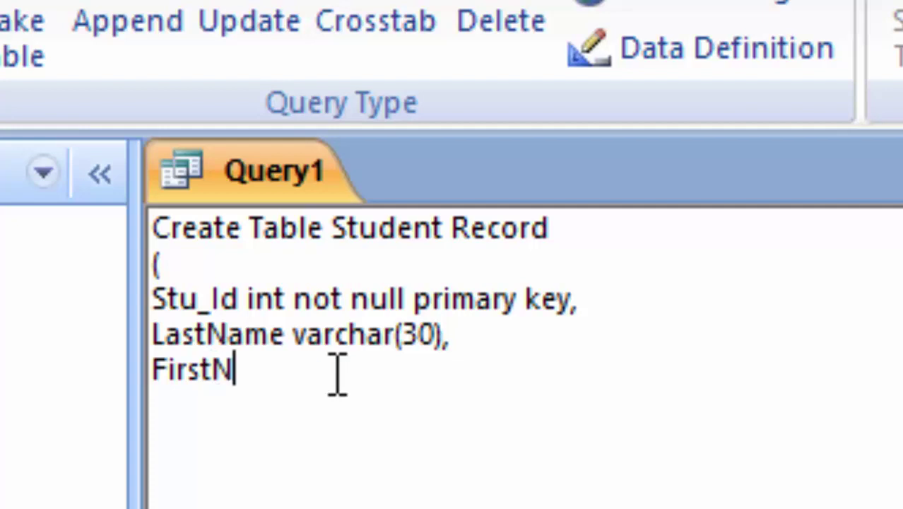
type("ame")
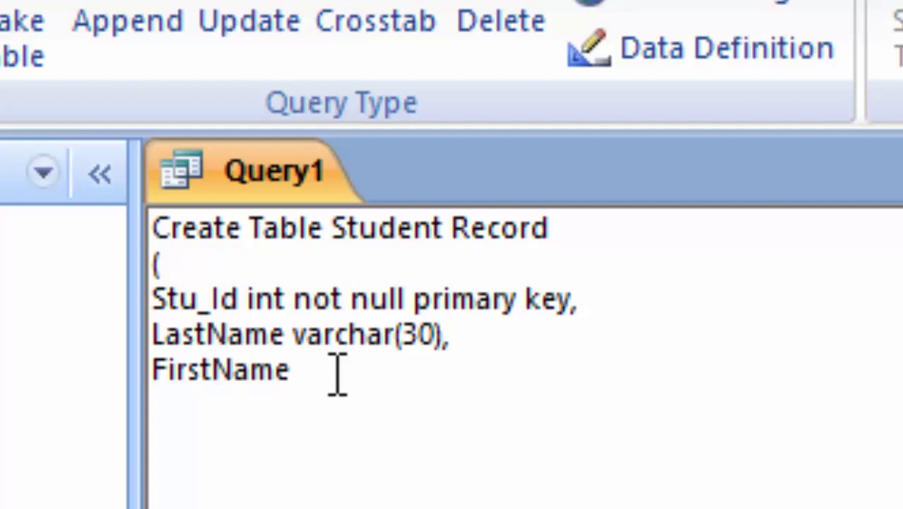
type(" var")
type("cha")
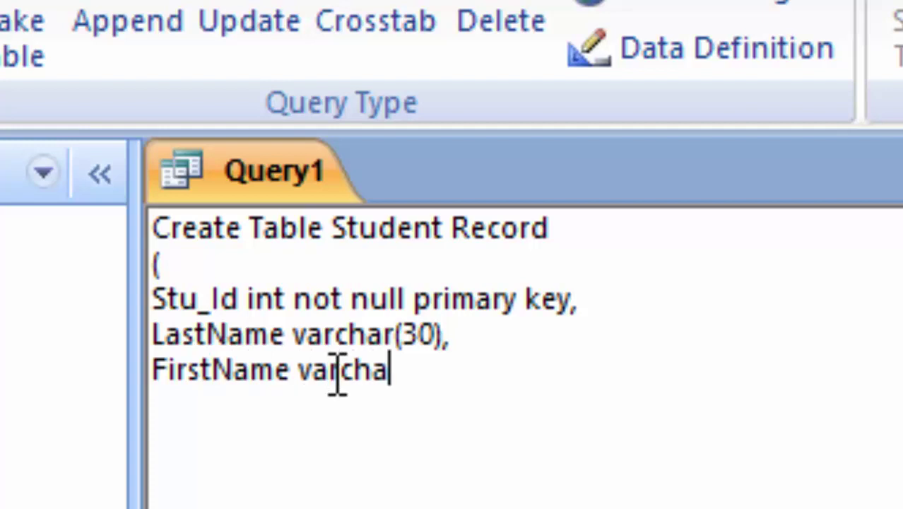
type("r(")
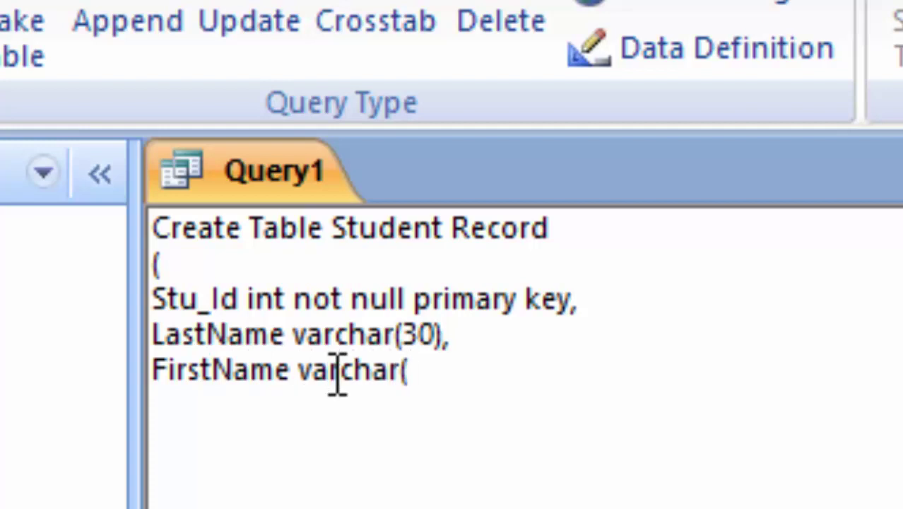
type("30")
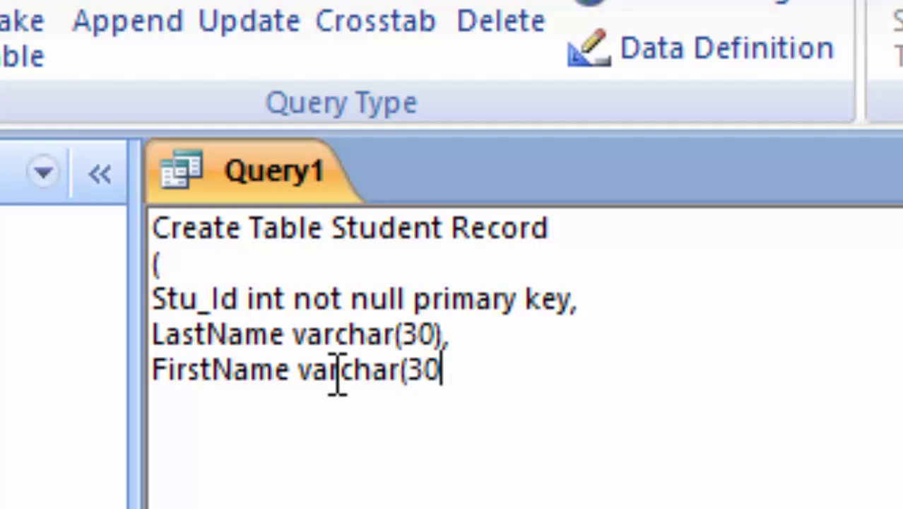
type(")")
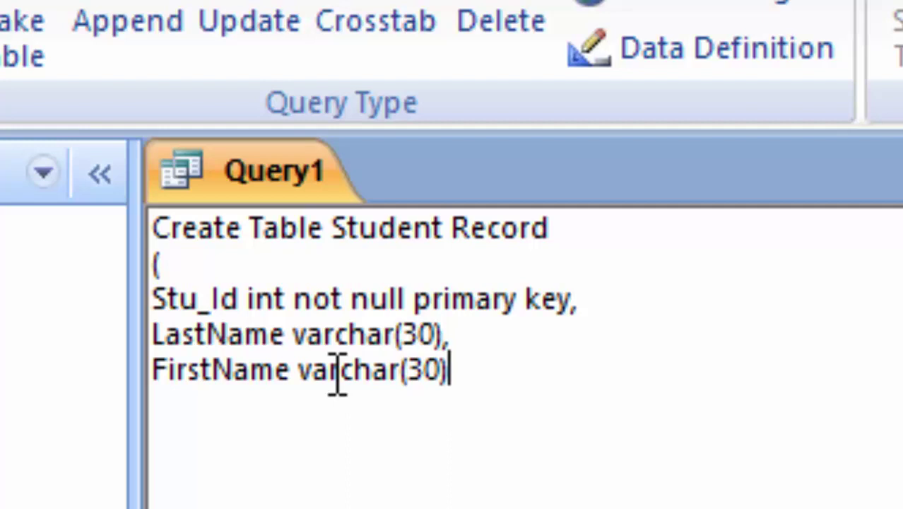
type(",")
key("Return")
type("A")
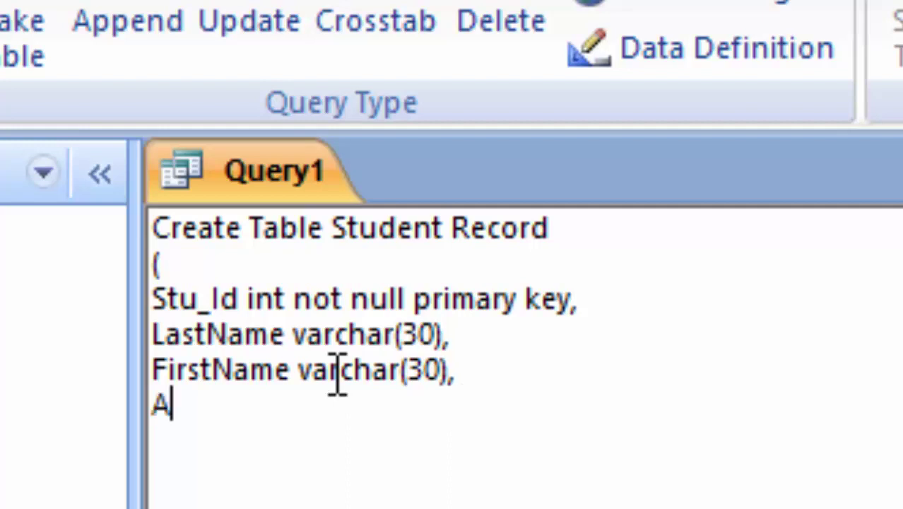
type("ddress")
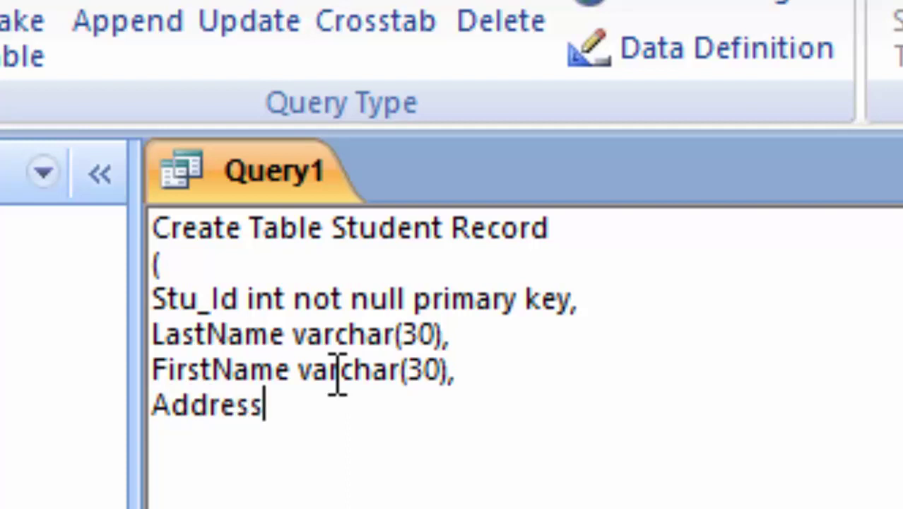
type(" varch")
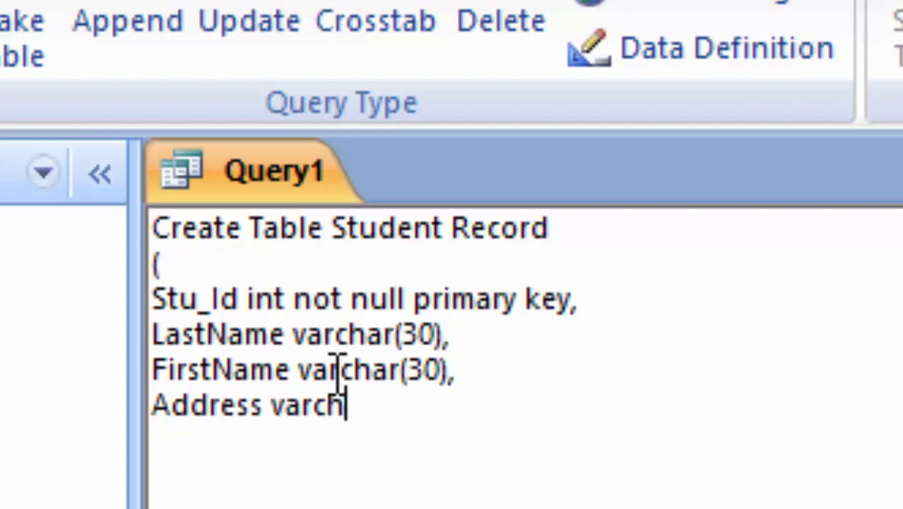
type("ar(")
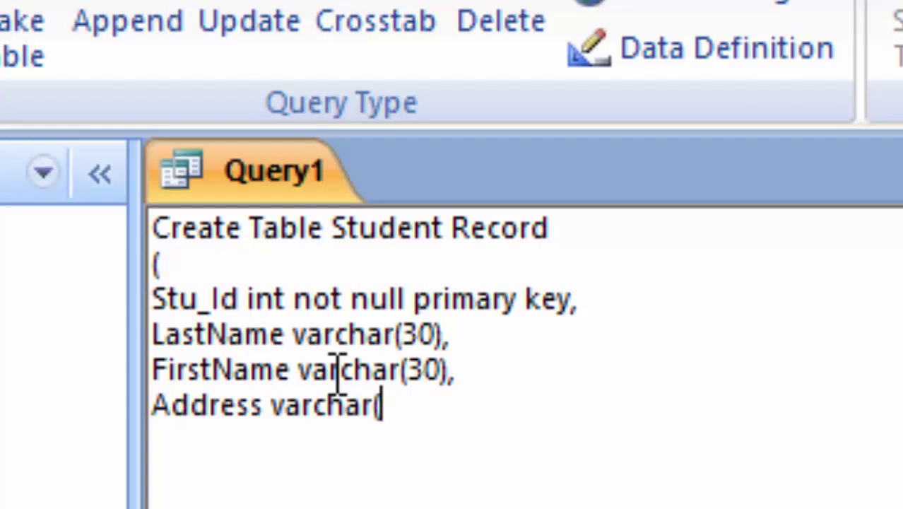
type("25")
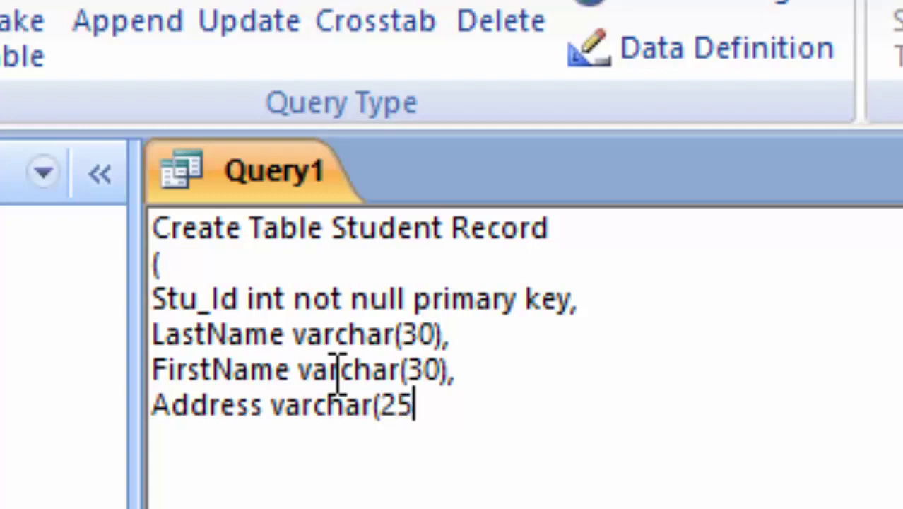
type("5)")
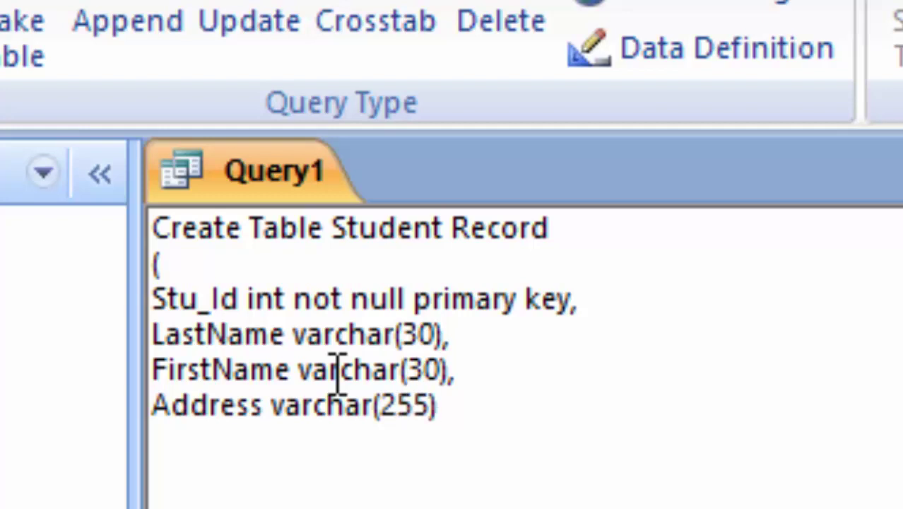
type(",")
Add 'MobileNumber int,' and 'PrintBalance float' lines, then close the column list with ')'.
key("Return")
type("Mob")
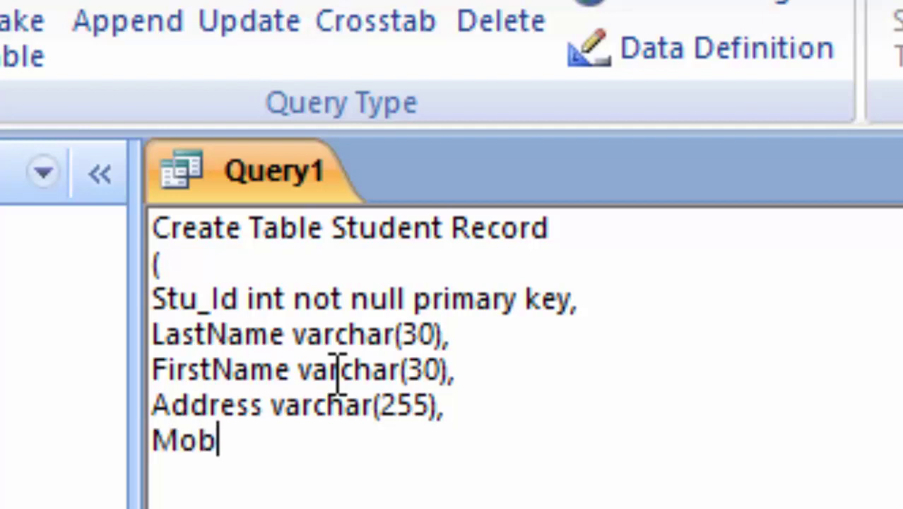
type("ile")
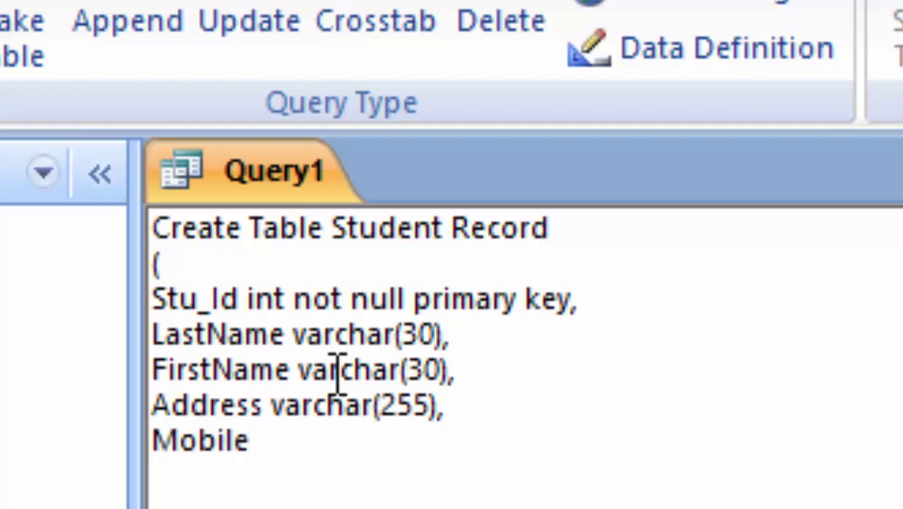
type("Numbe")
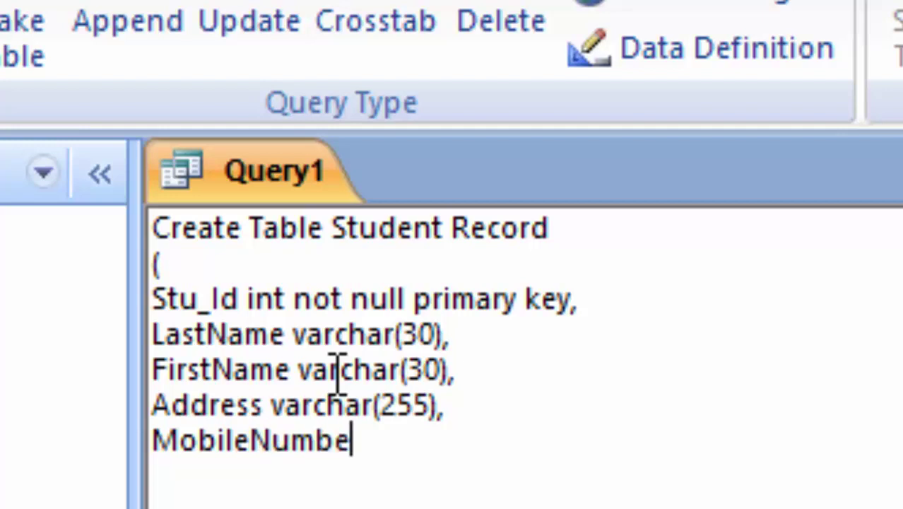
type("r")
type(" in")
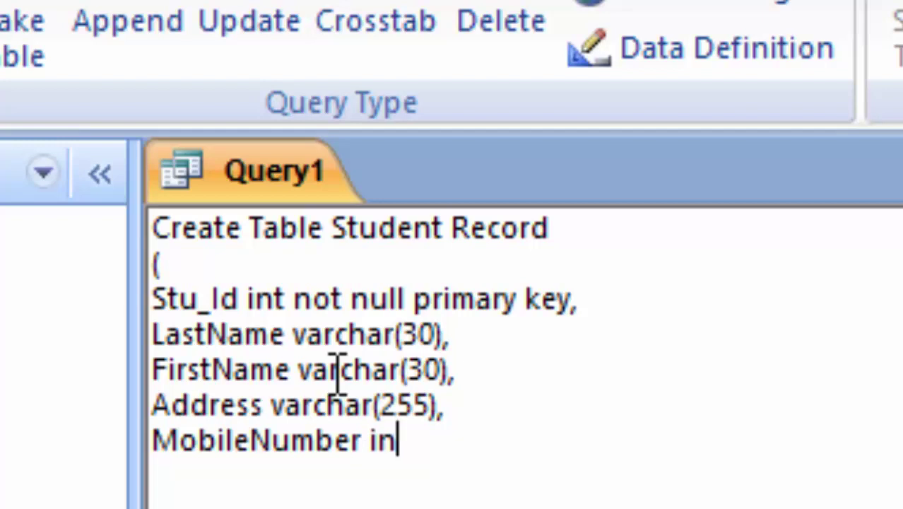
type("t")
type(",")
key("Return")
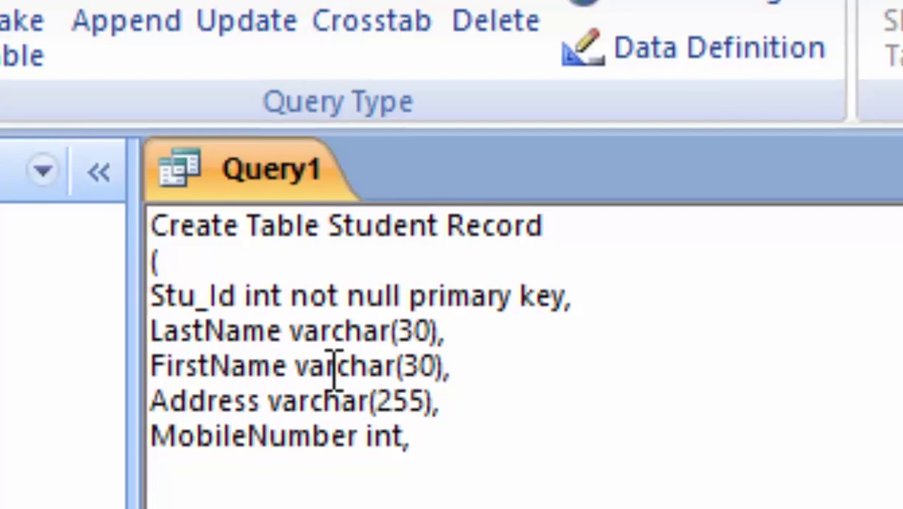
type("Pri")
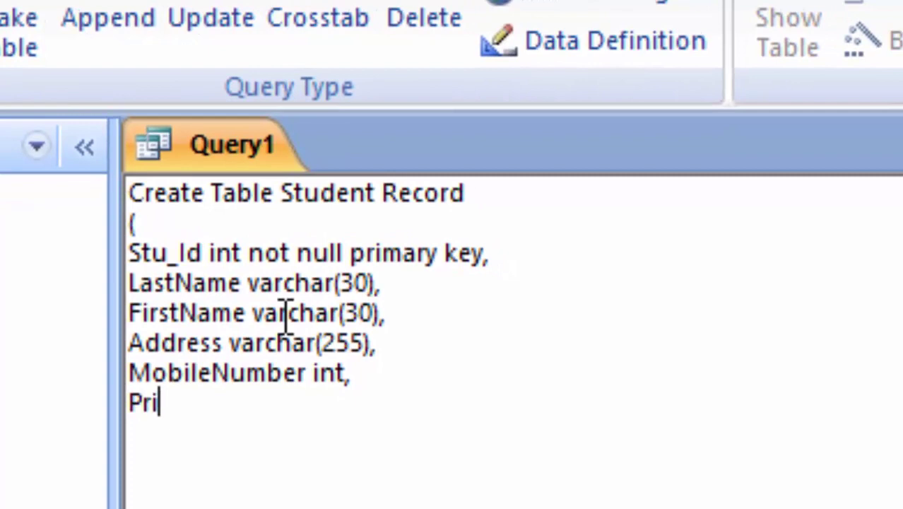
type("ntBa")
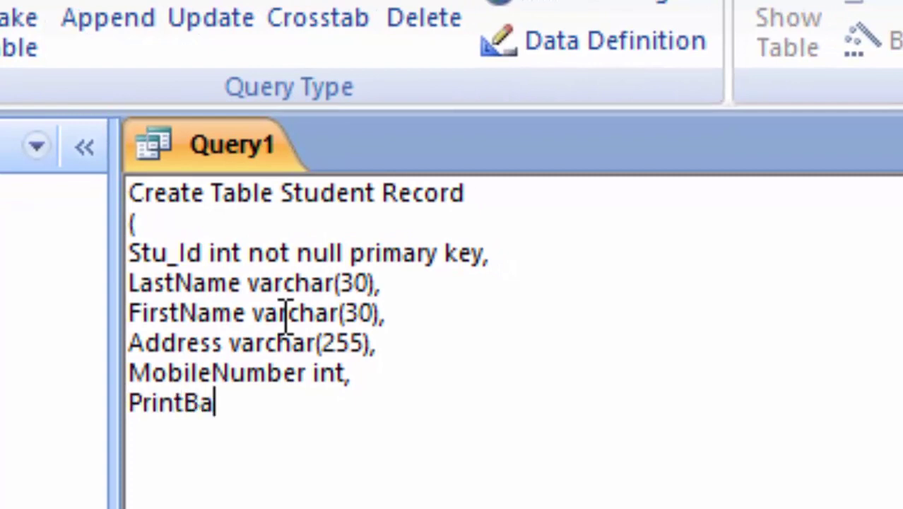
type("lanc")
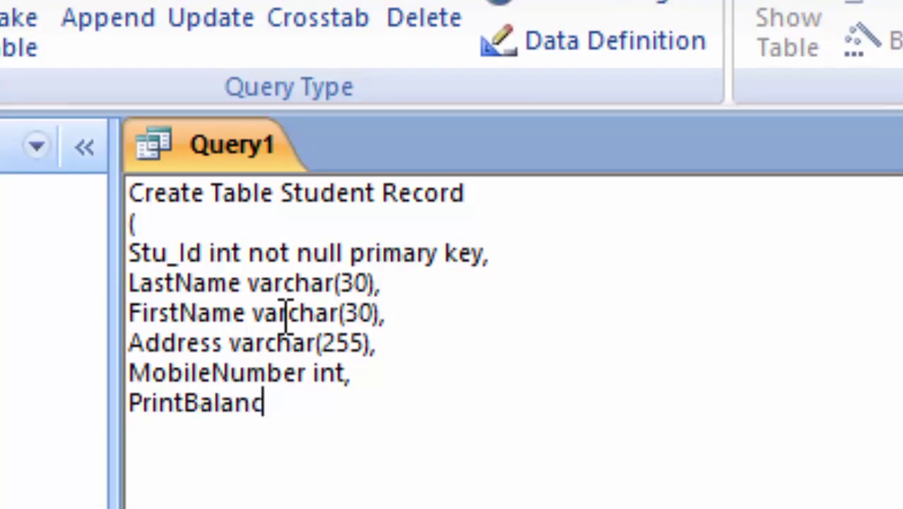
type("e")
type("fl")
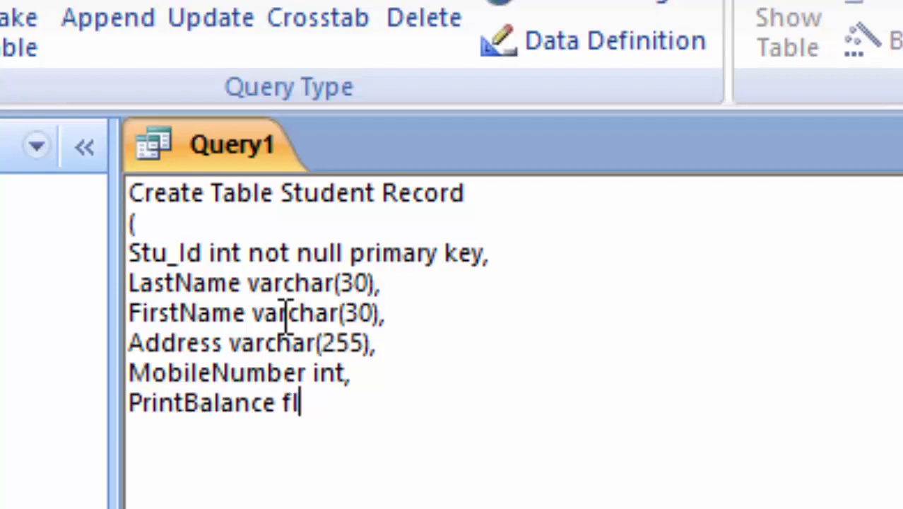
type("oat")
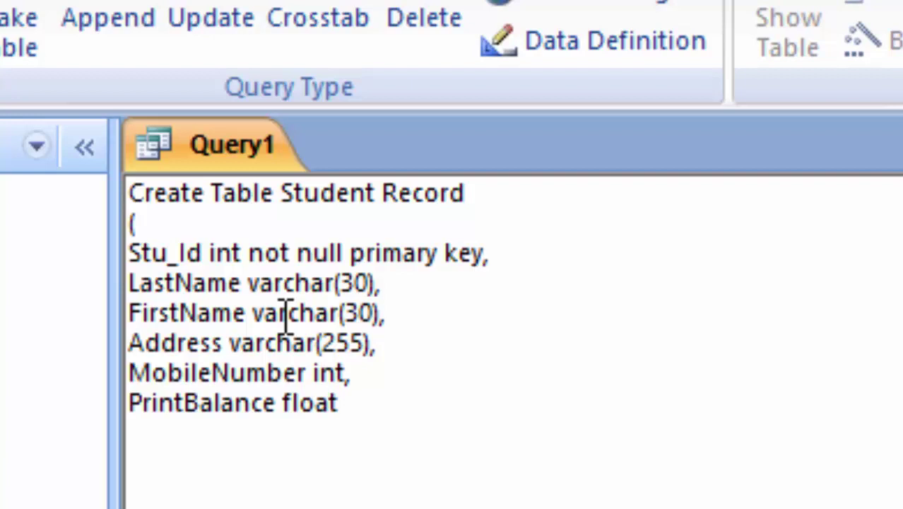
key("Return")
type(")")
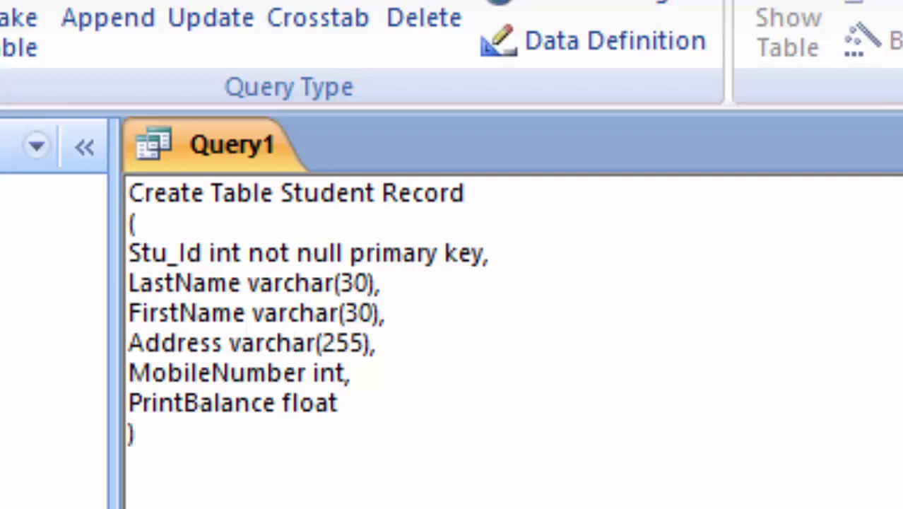
Try running the CREATE TABLE query from the Design tab.
left_click_drag(175, 252, 63, 230)
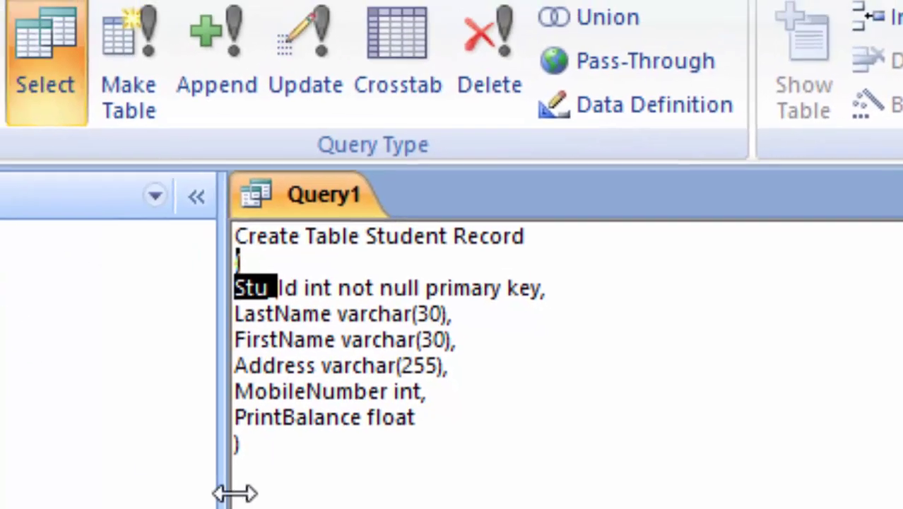
left_click(393, 455)
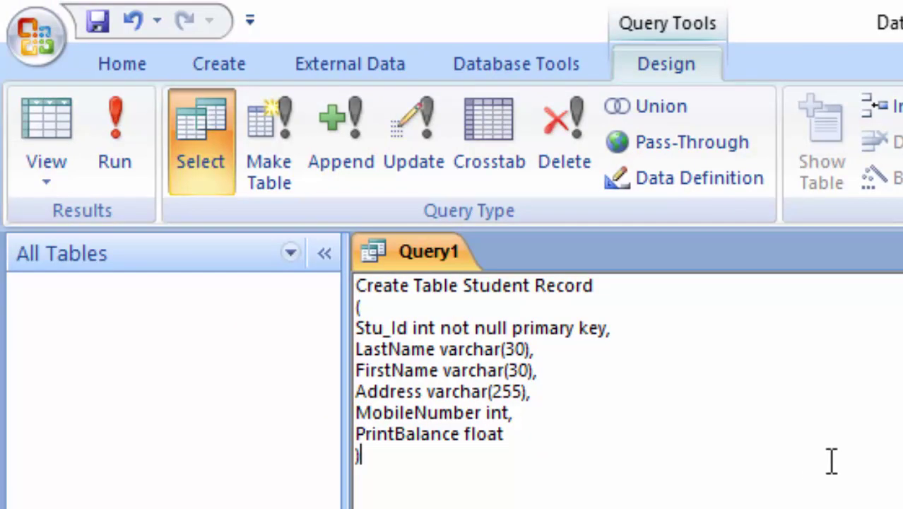
left_click(110, 152)
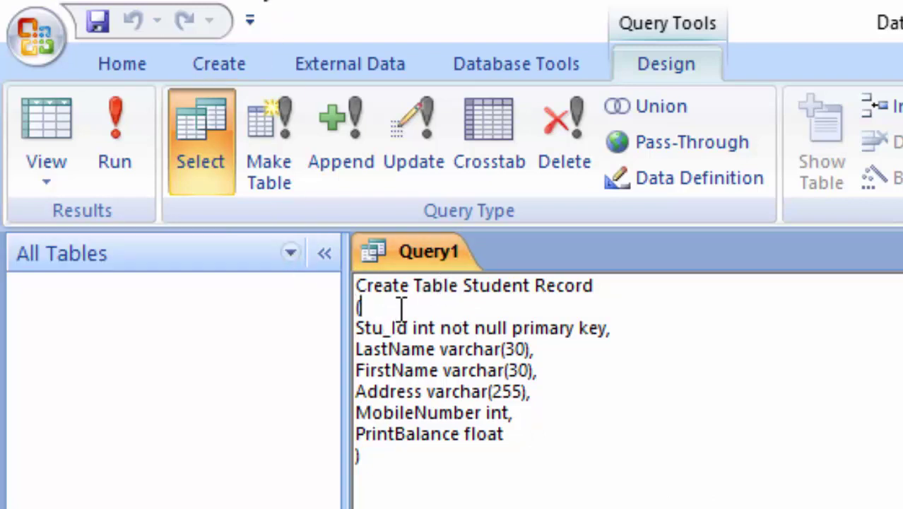
Rename the table to 'StudentRecord', run the query, and open the new table's datasheet.
left_click(535, 283)
key("BackSpace")
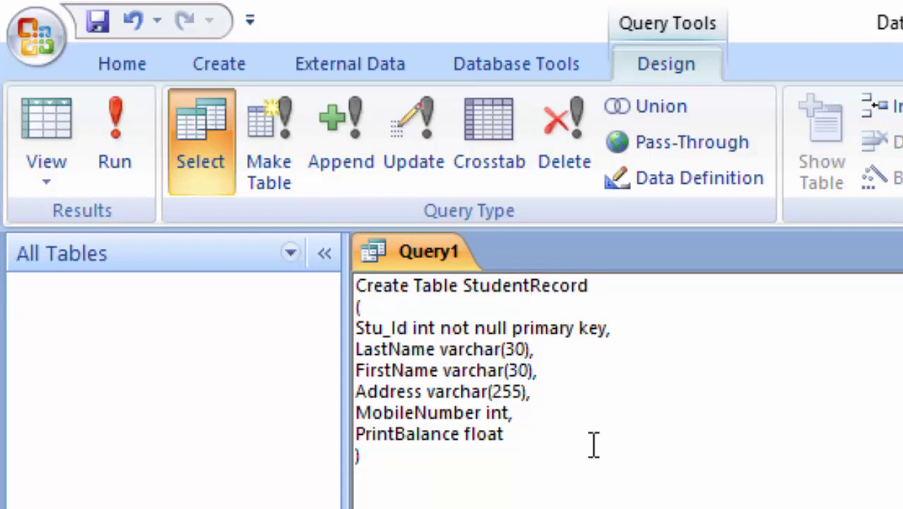
left_click(123, 157)
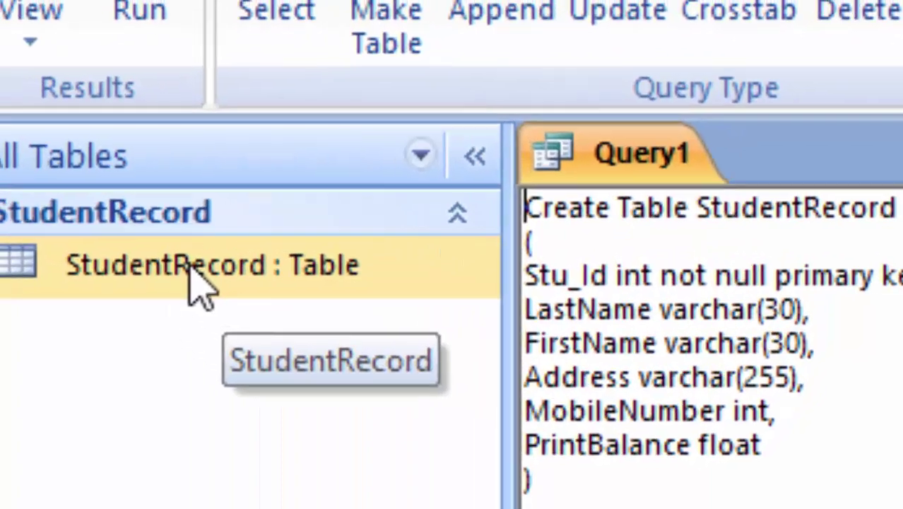
left_click(63, 149)
double_click(310, 369)
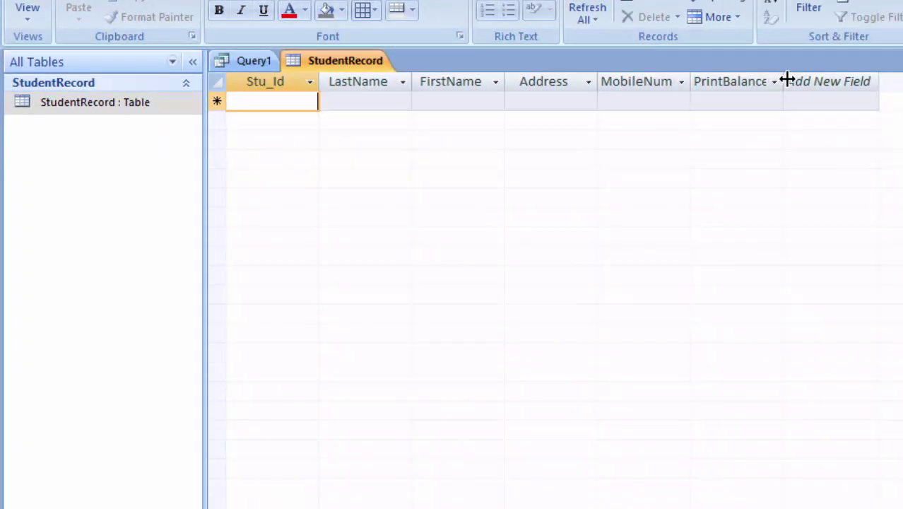
Widen the PrintBalance column and enter Stu_Id 1 with the student's last and first names.
double_click(785, 81)
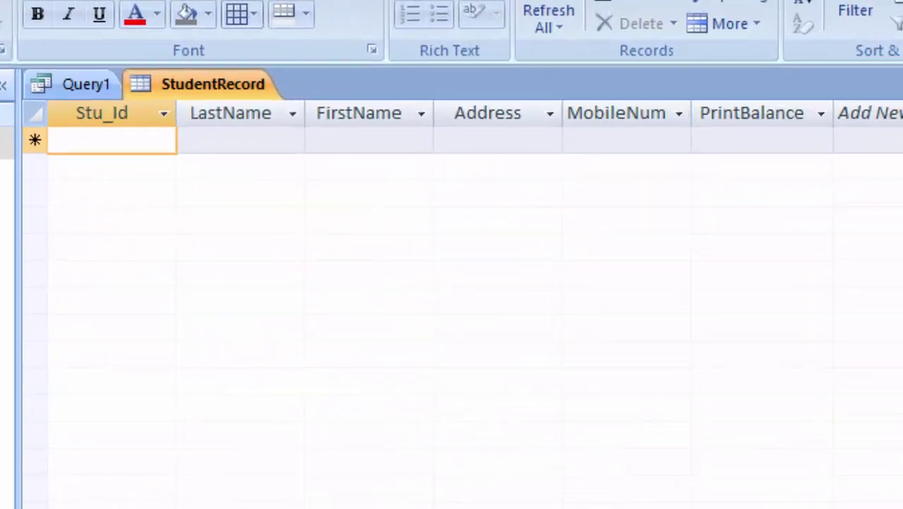
type("1")
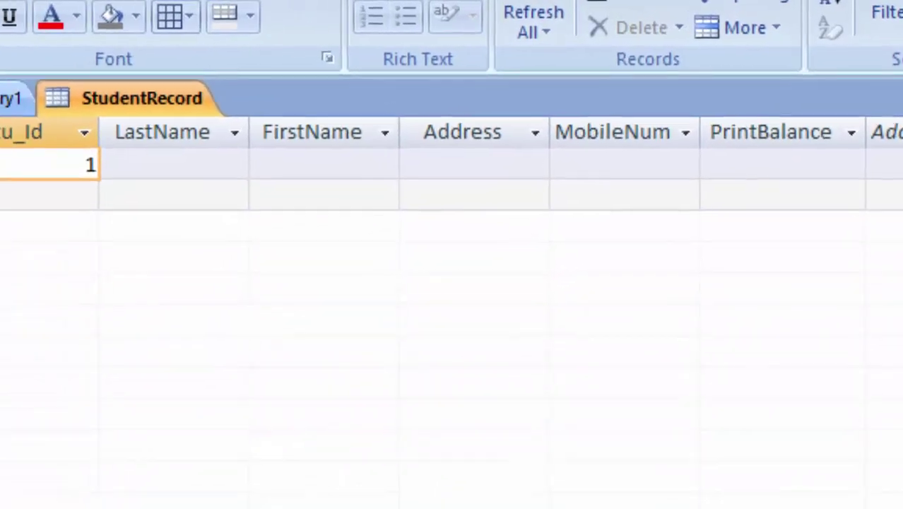
key("Tab")
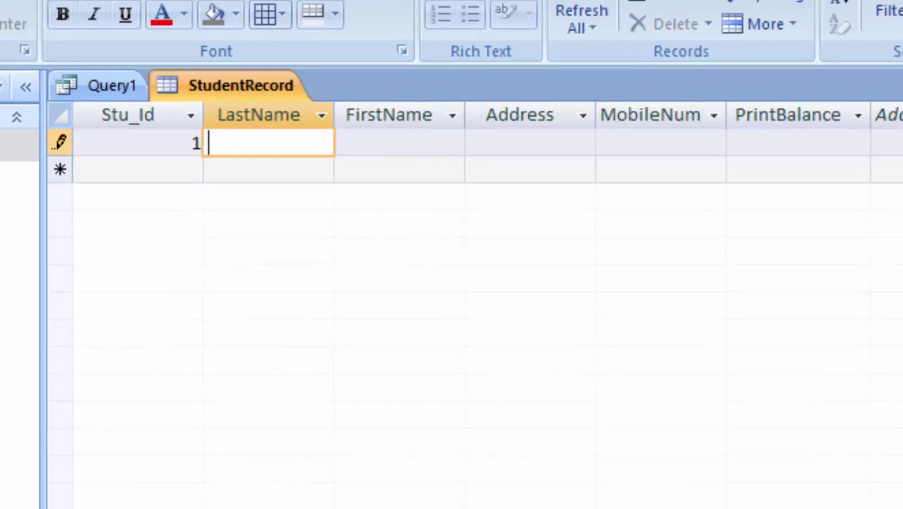
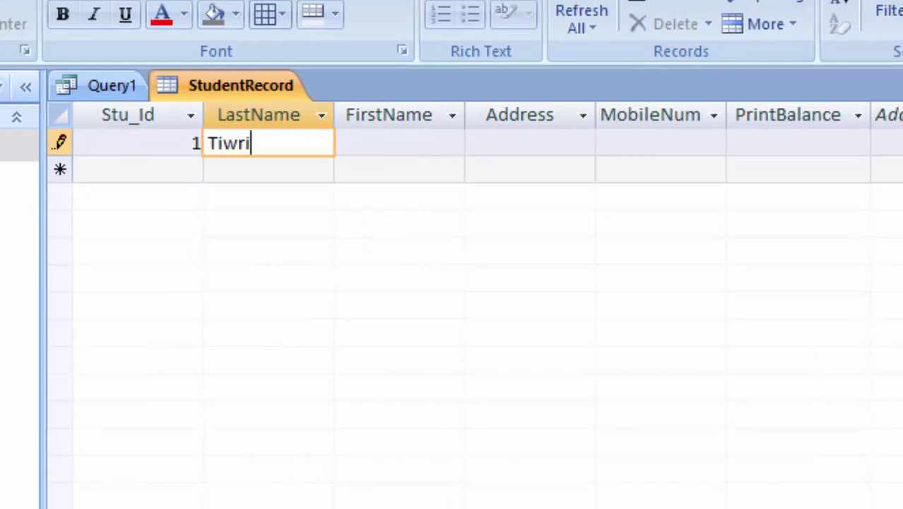
key("Tab")
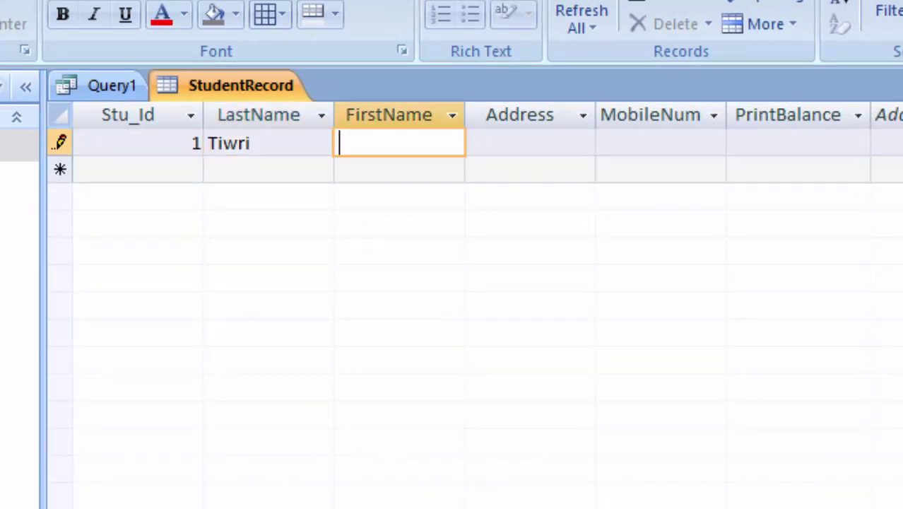
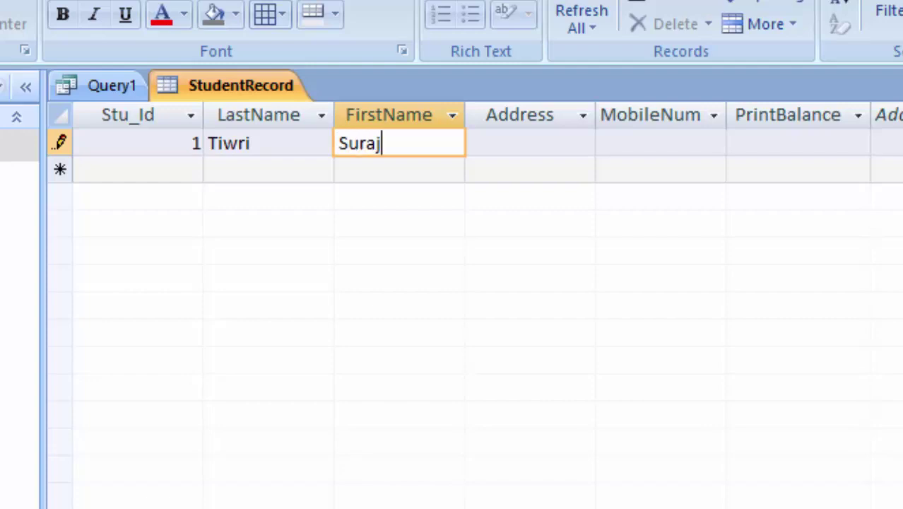
key("Tab")
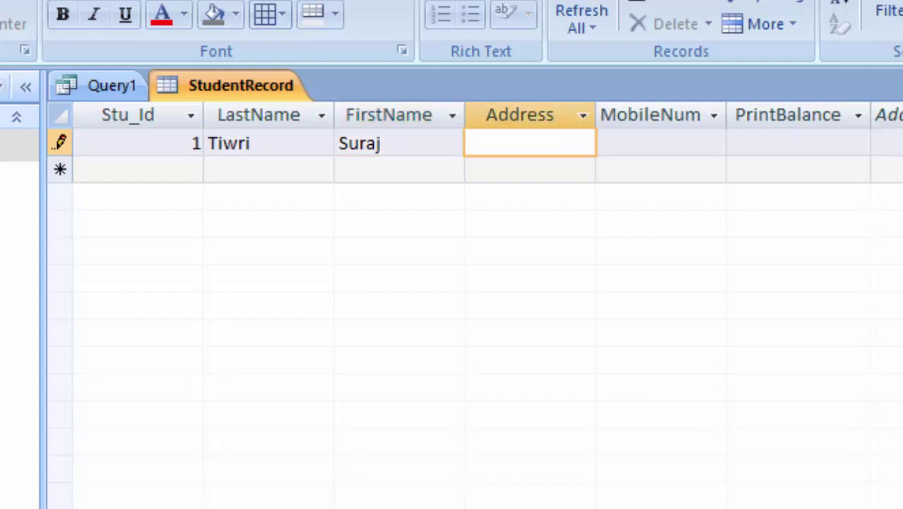
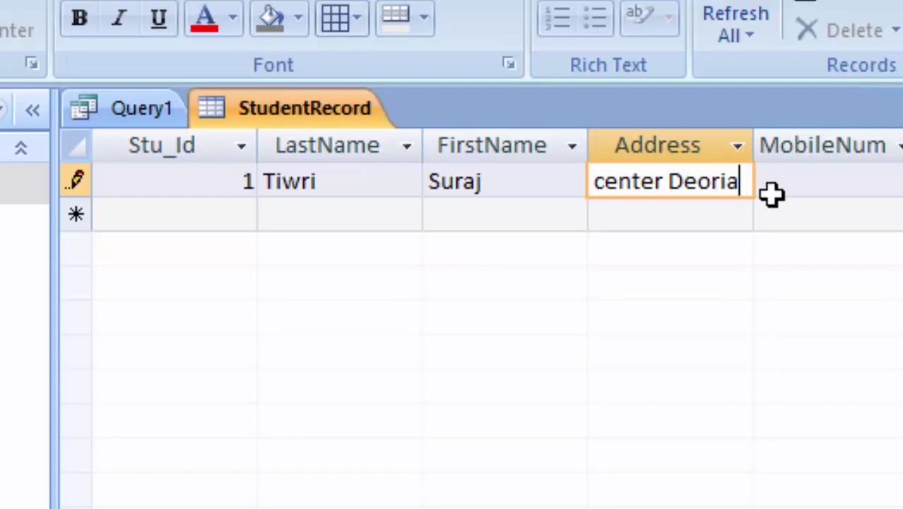
Enter the student's address, mobile number and PrintBalance 5667, then return to the misspelt LastName.
left_click(797, 182)
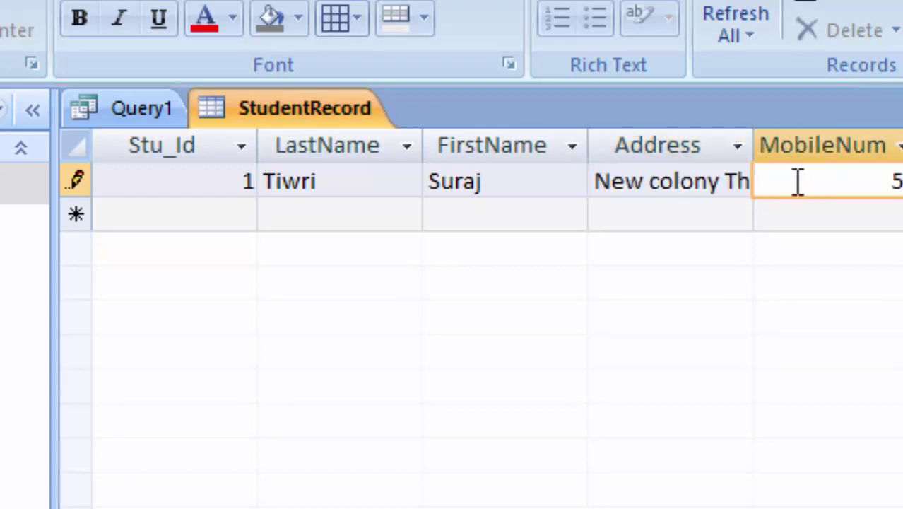
type("76856857")
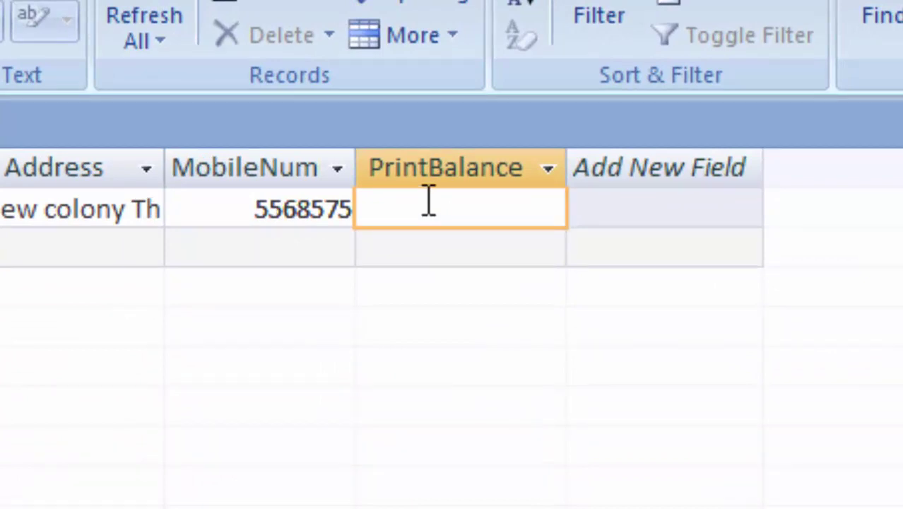
type("5667")
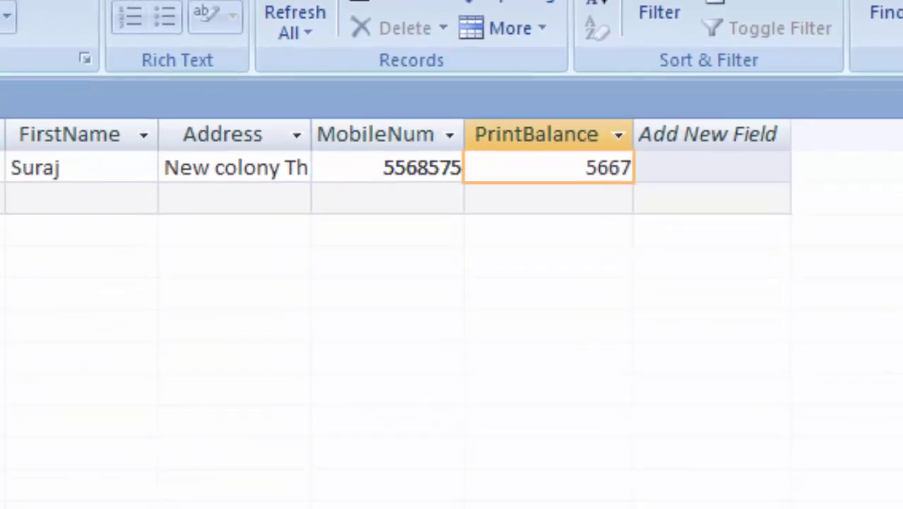
left_click(178, 121)
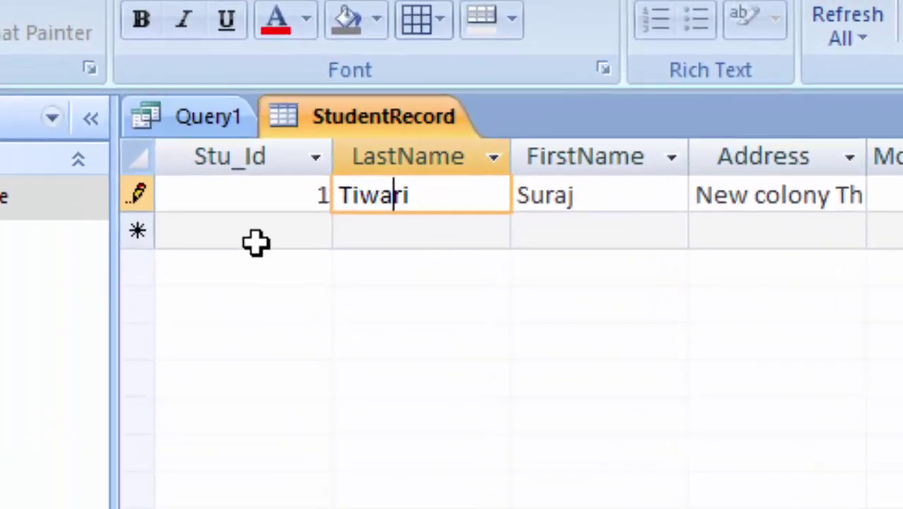
In the new-record row, enter Stu_Id 2 followed by the student's last and first names.
left_click(256, 242)
type("2")
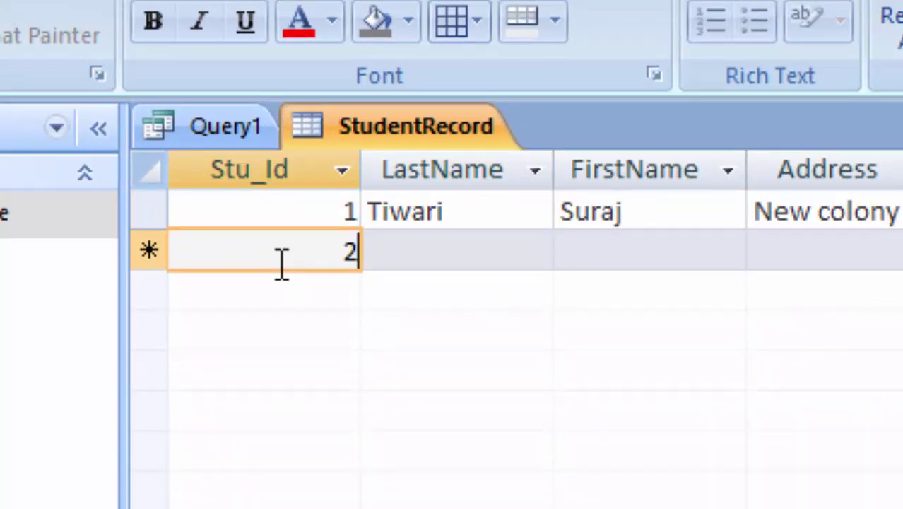
key("Tab")
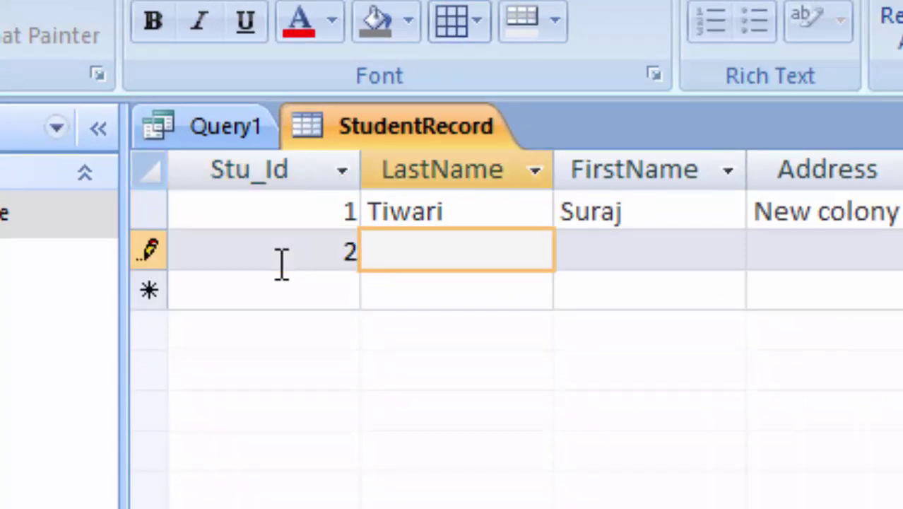
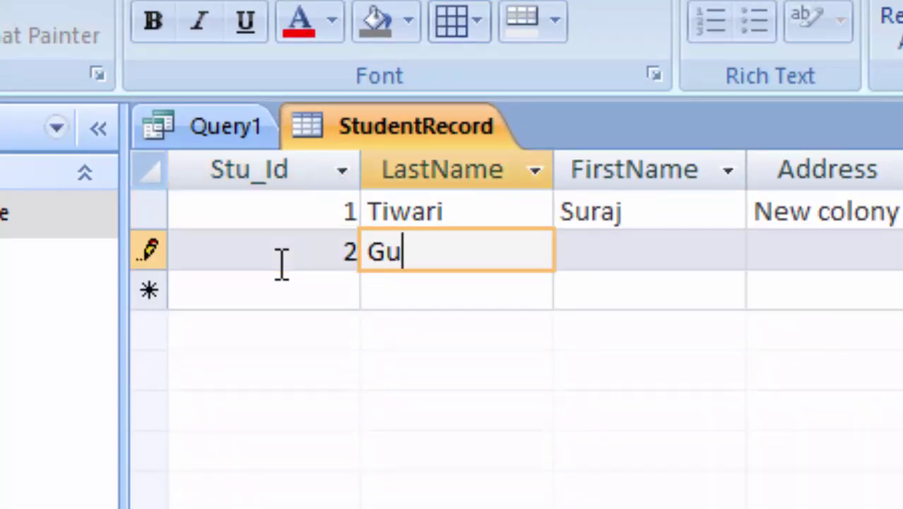
key("Tab")
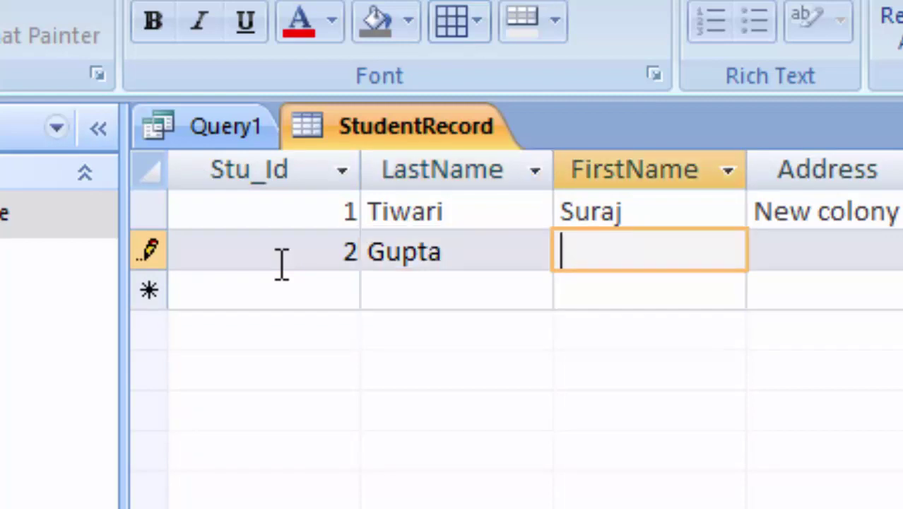
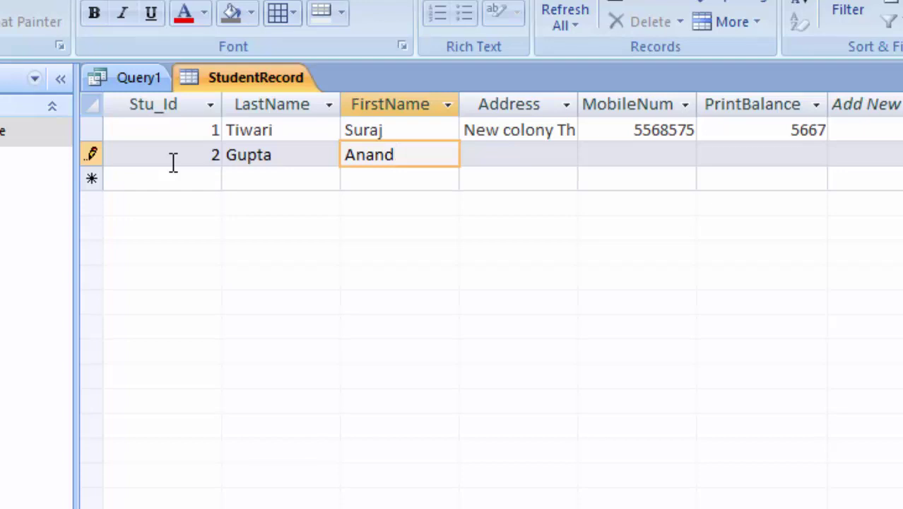